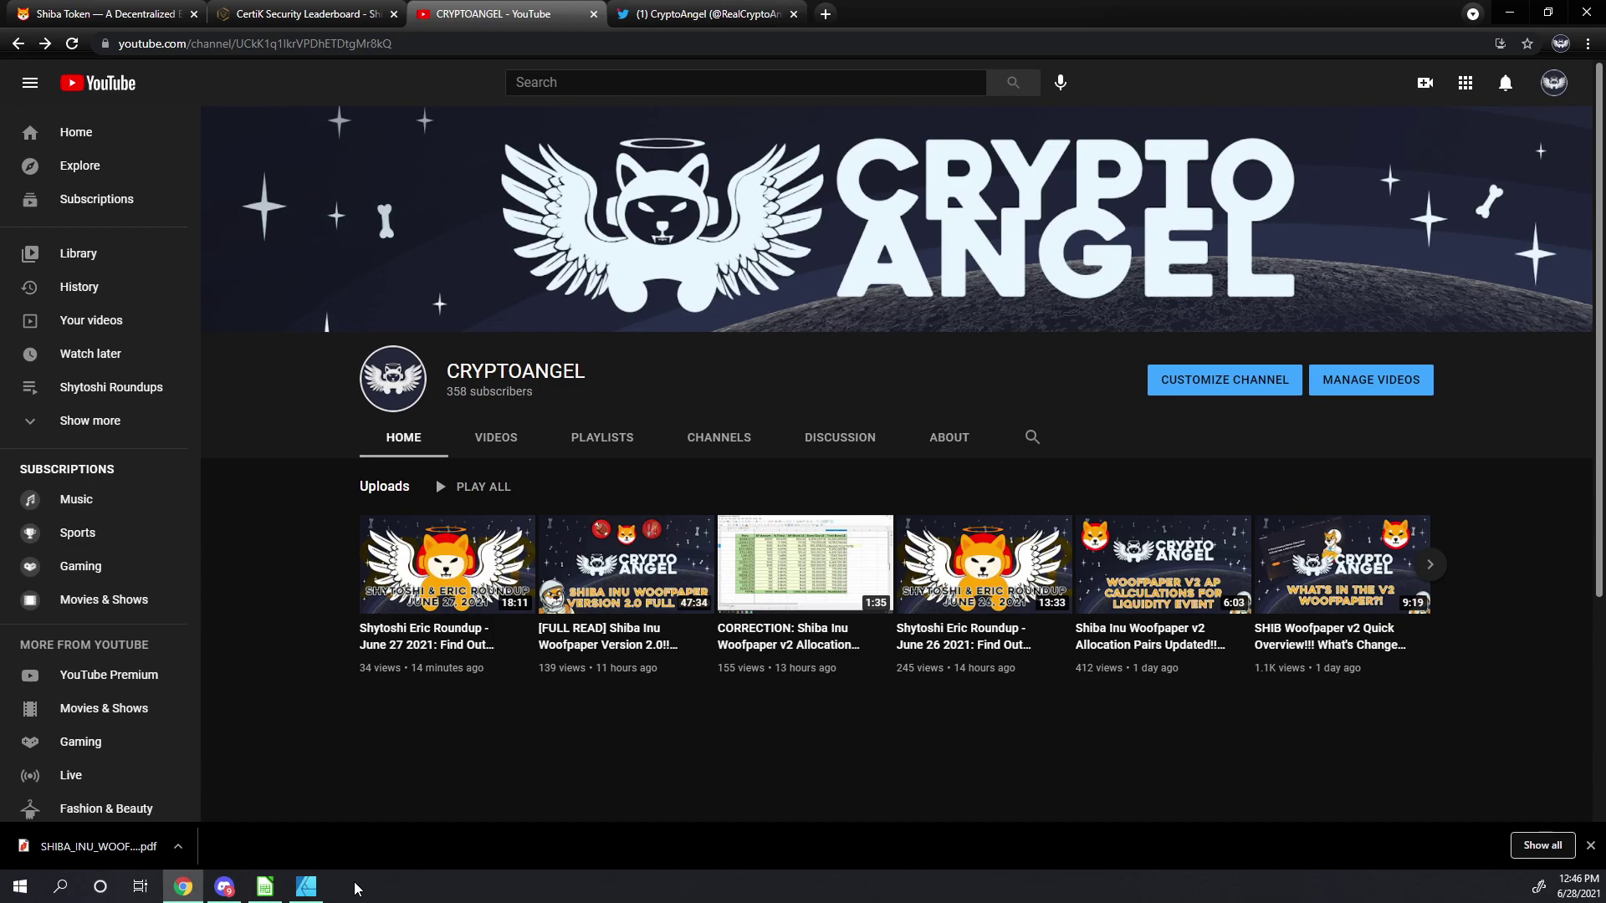
# Switch from Chrome to the Allocation Pairs v2.ods spreadsheet in LibreOffice Calc
pyautogui.click(267, 888)
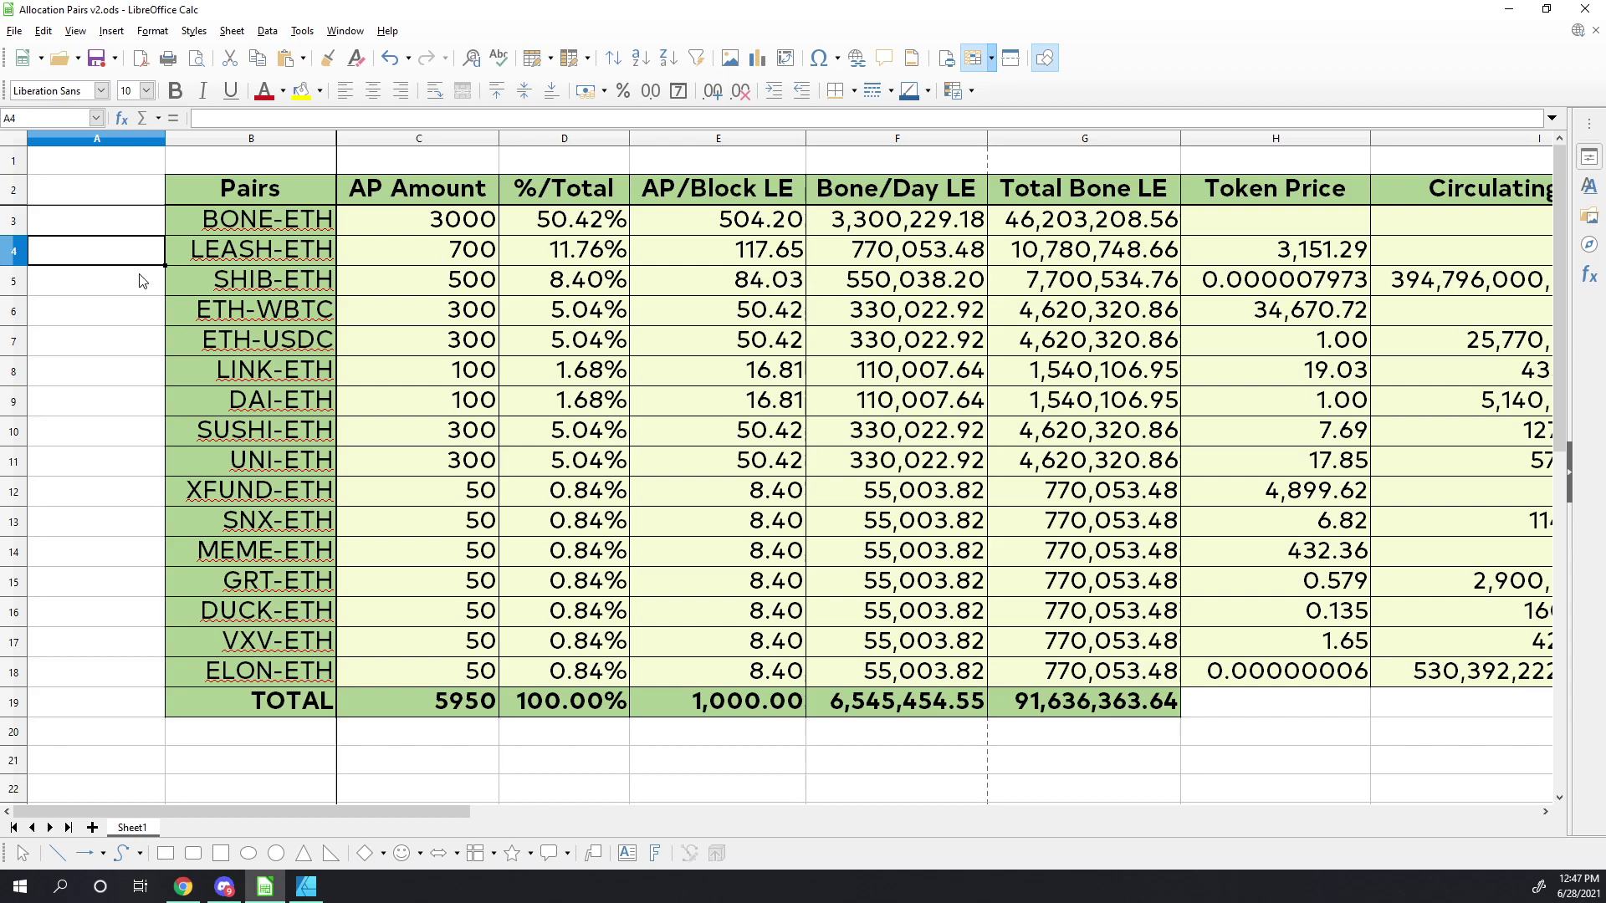
pyautogui.click(255, 257)
pyautogui.click(241, 293)
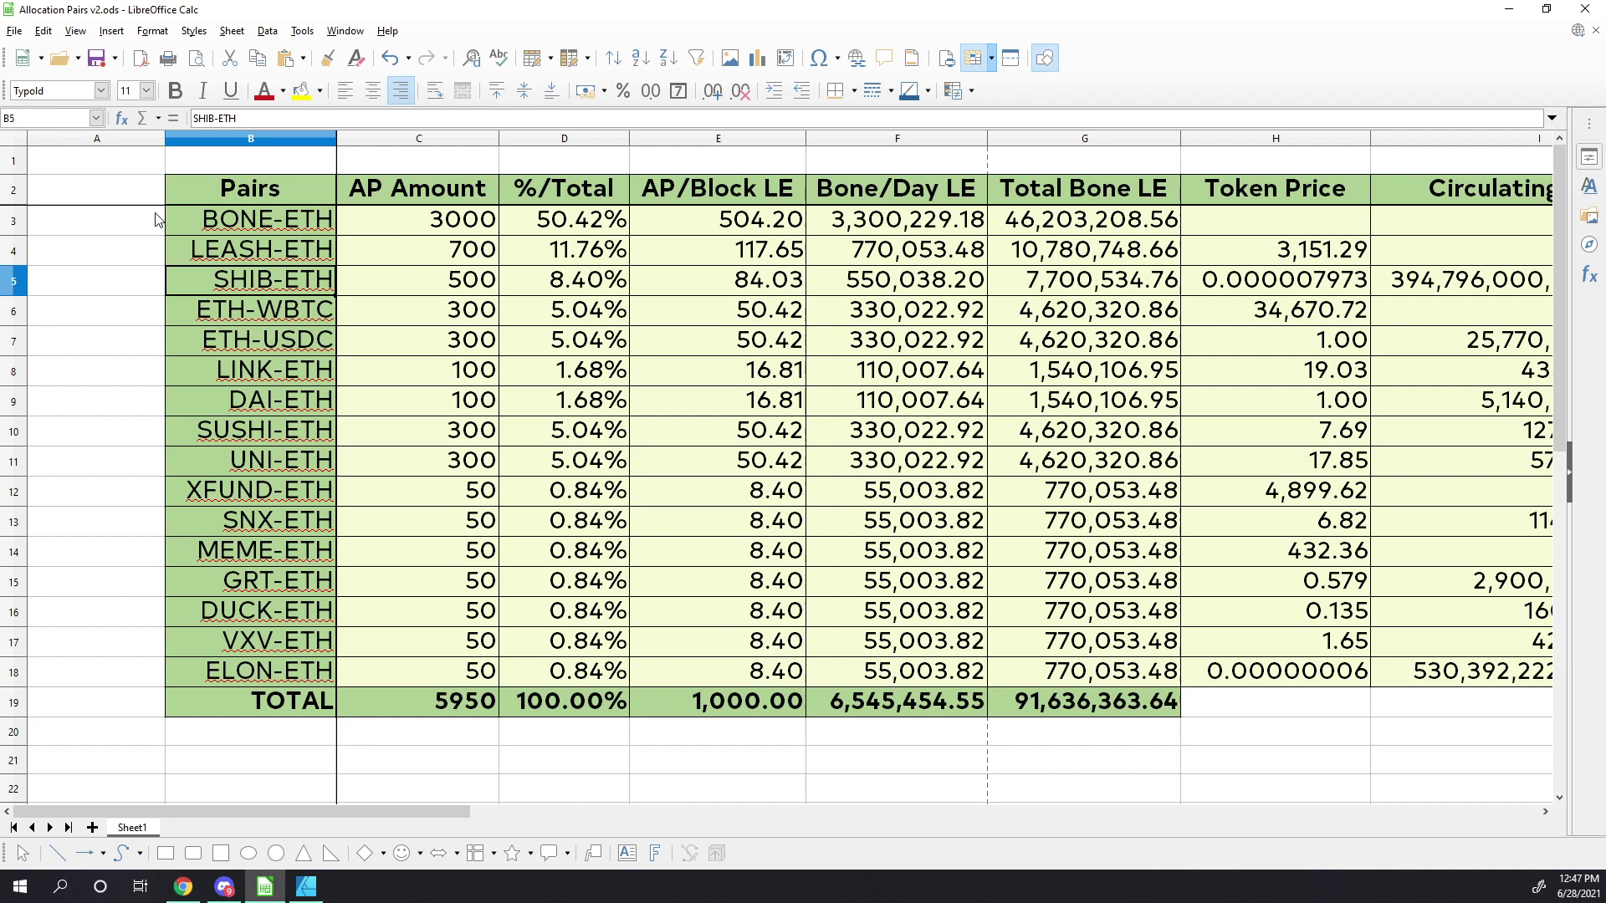
pyautogui.press('Right')
pyautogui.press('Right')
pyautogui.press('Right')
pyautogui.press('Right')
pyautogui.press('Right')
pyautogui.press('Right')
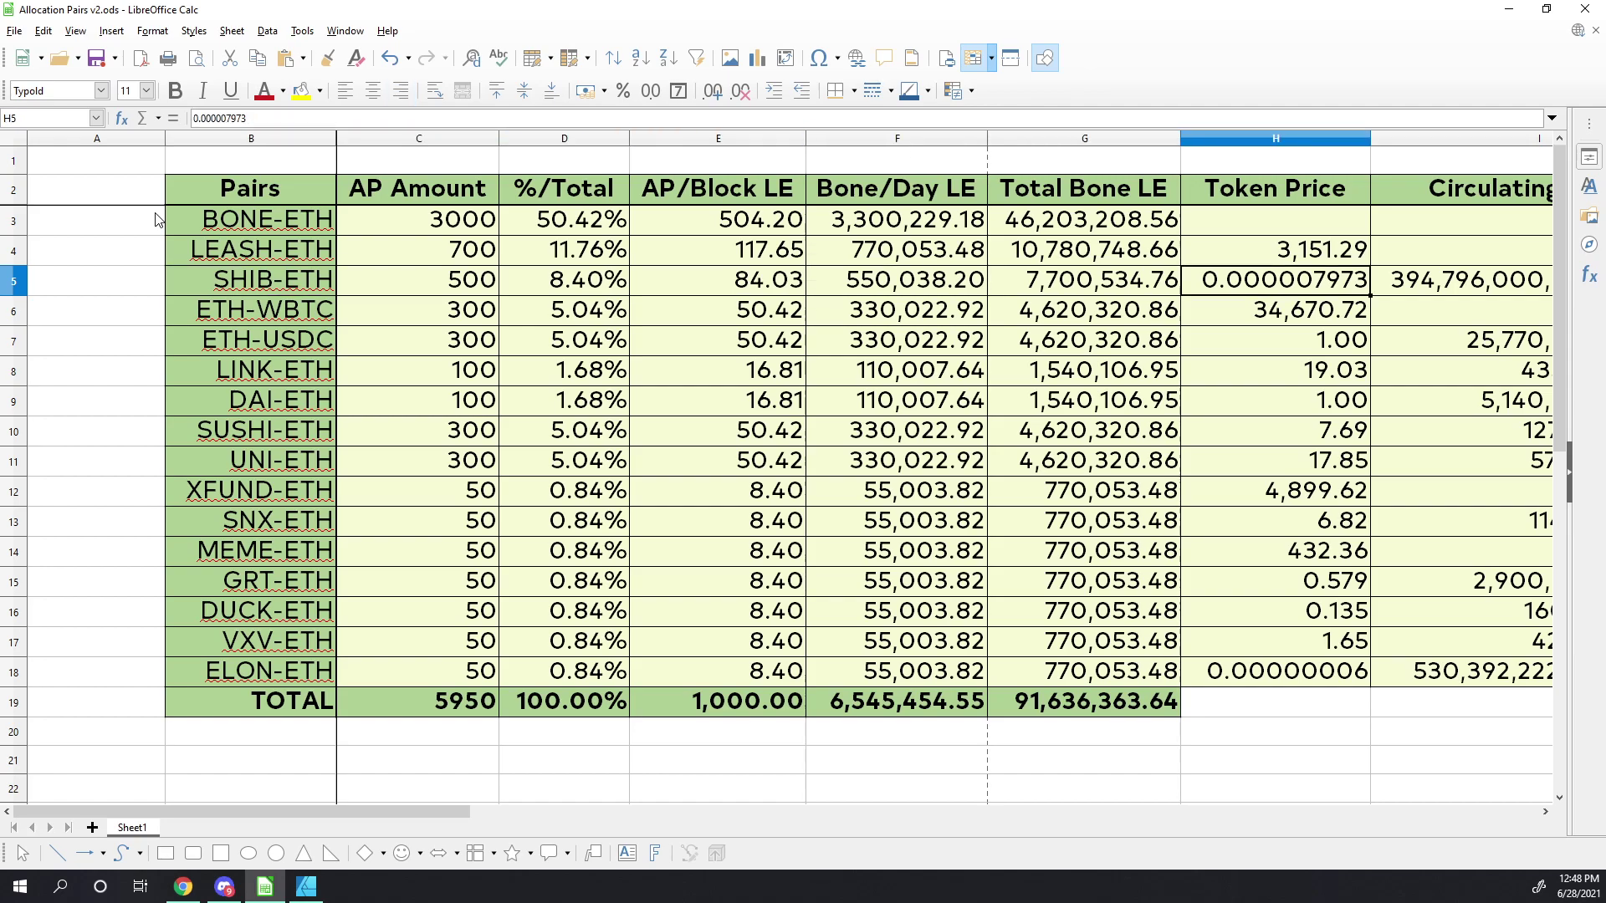
pyautogui.press('Right')
pyautogui.press('Right')
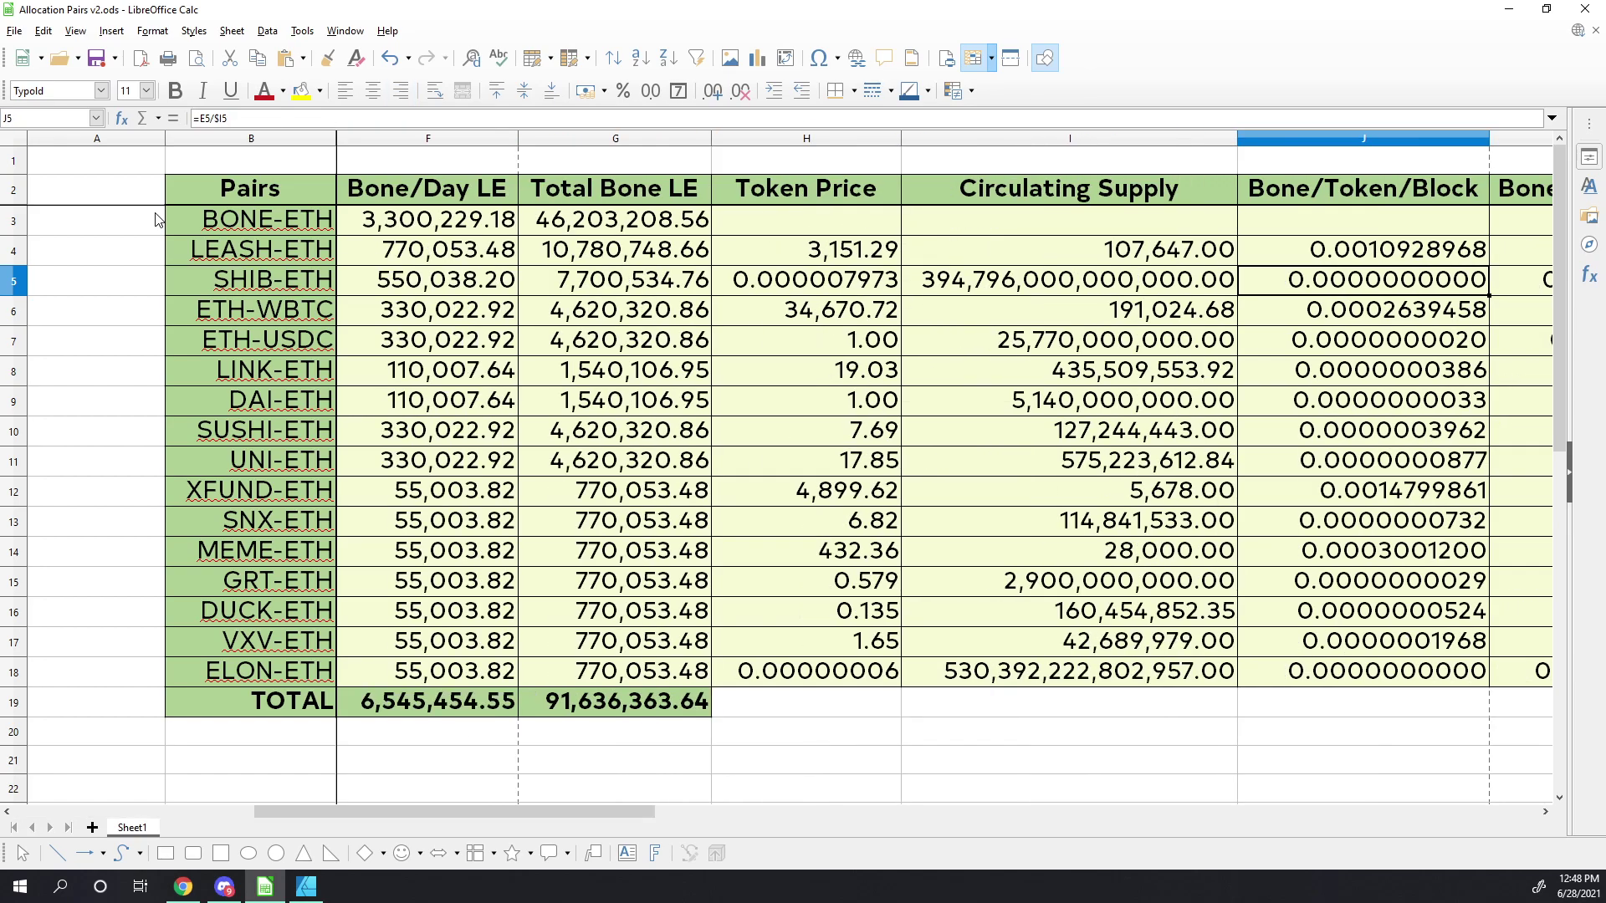
pyautogui.press('Left')
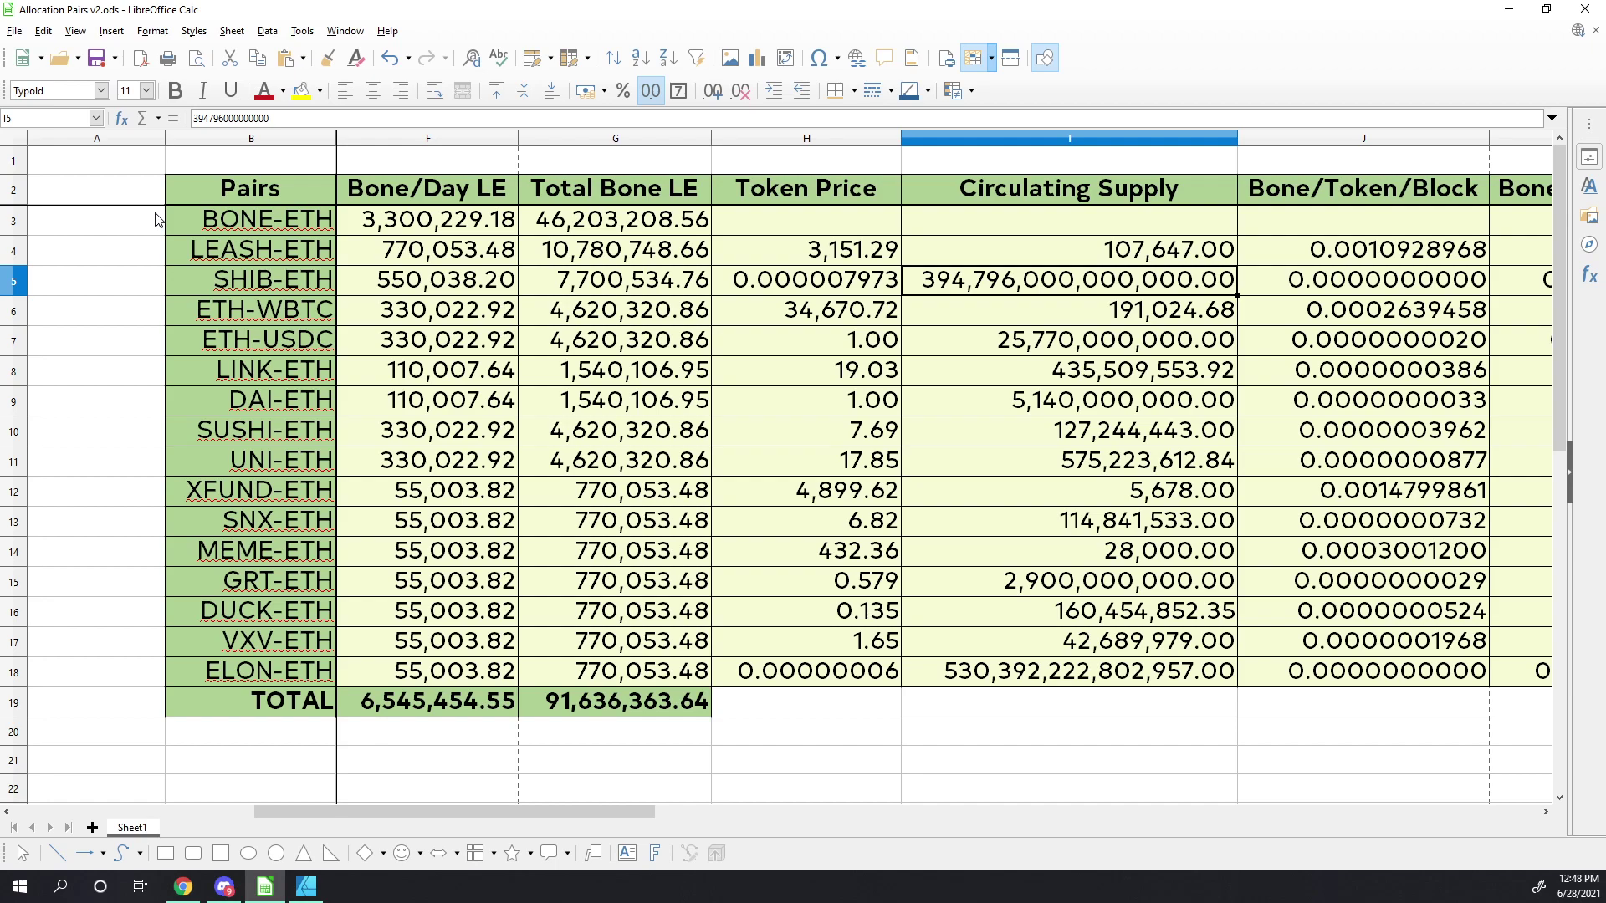
pyautogui.press('Up')
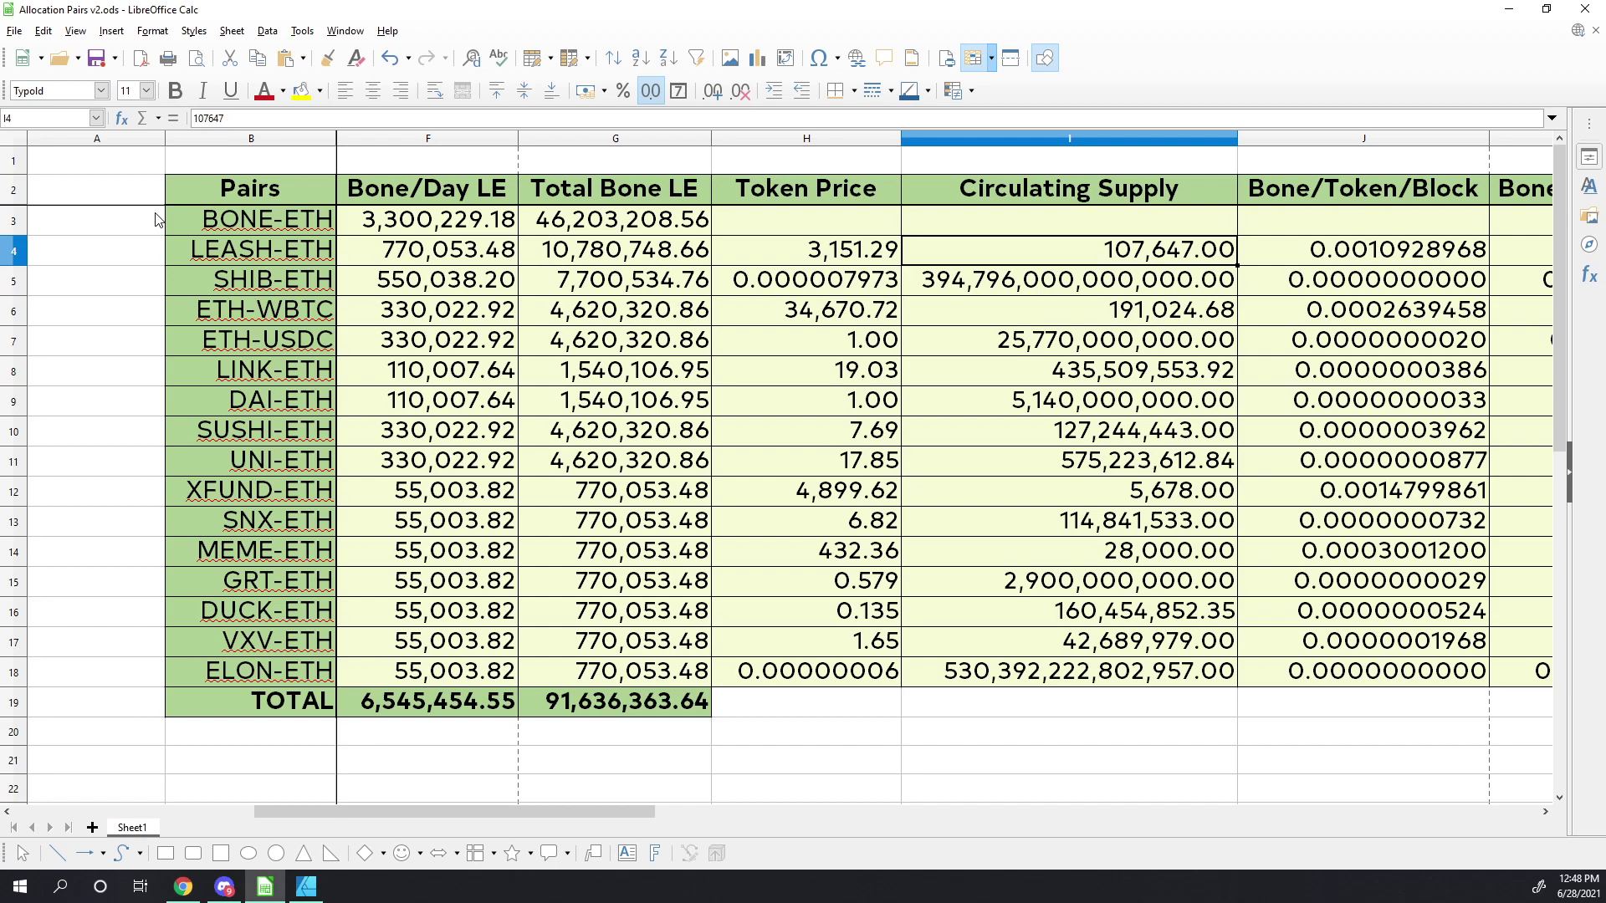
pyautogui.press('Left')
pyautogui.press('Left')
pyautogui.press('Left')
pyautogui.press('Left')
pyautogui.press('Left')
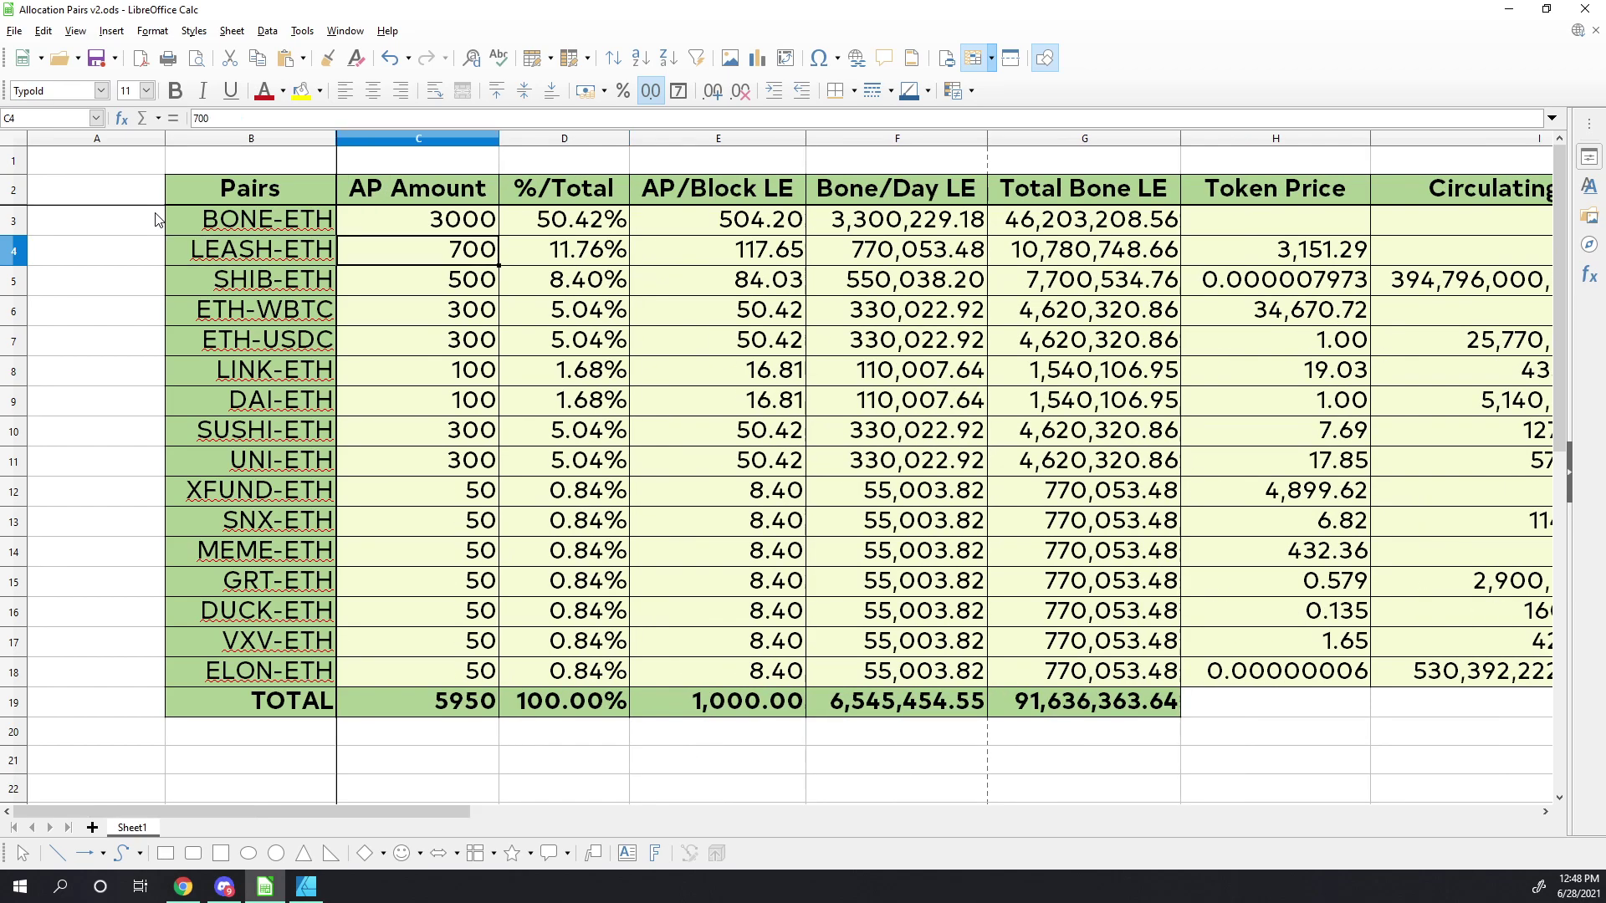
pyautogui.press('Down')
pyautogui.press('Down')
pyautogui.press('Down')
pyautogui.press('Down')
pyautogui.press('Down')
pyautogui.press('Down')
pyautogui.press('Down')
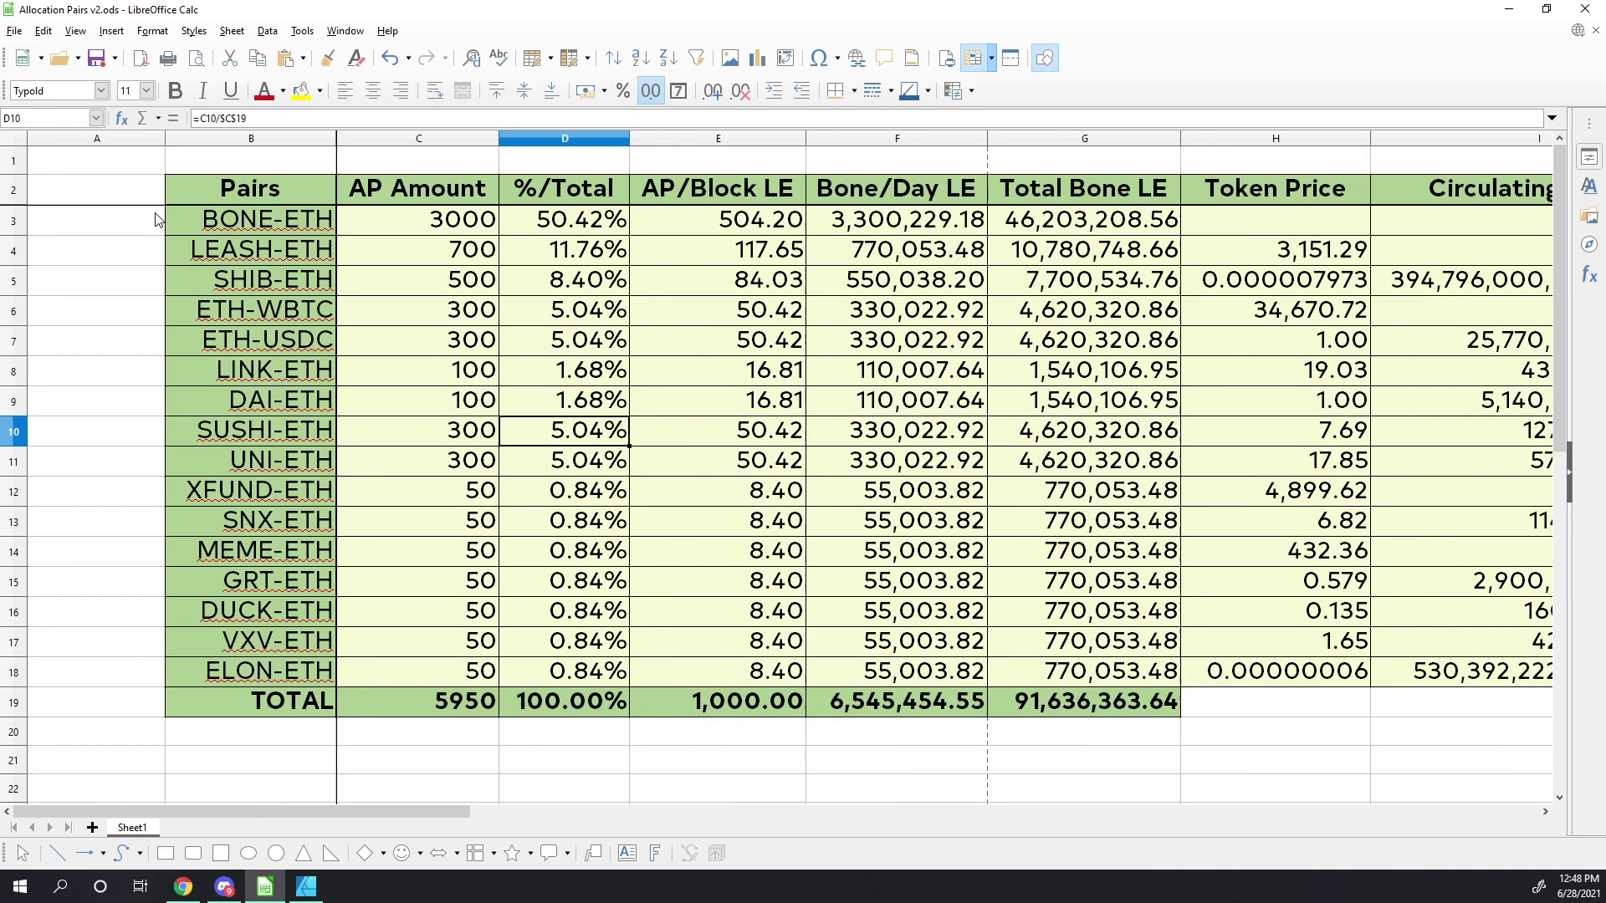
pyautogui.press('Down')
pyautogui.press('Down')
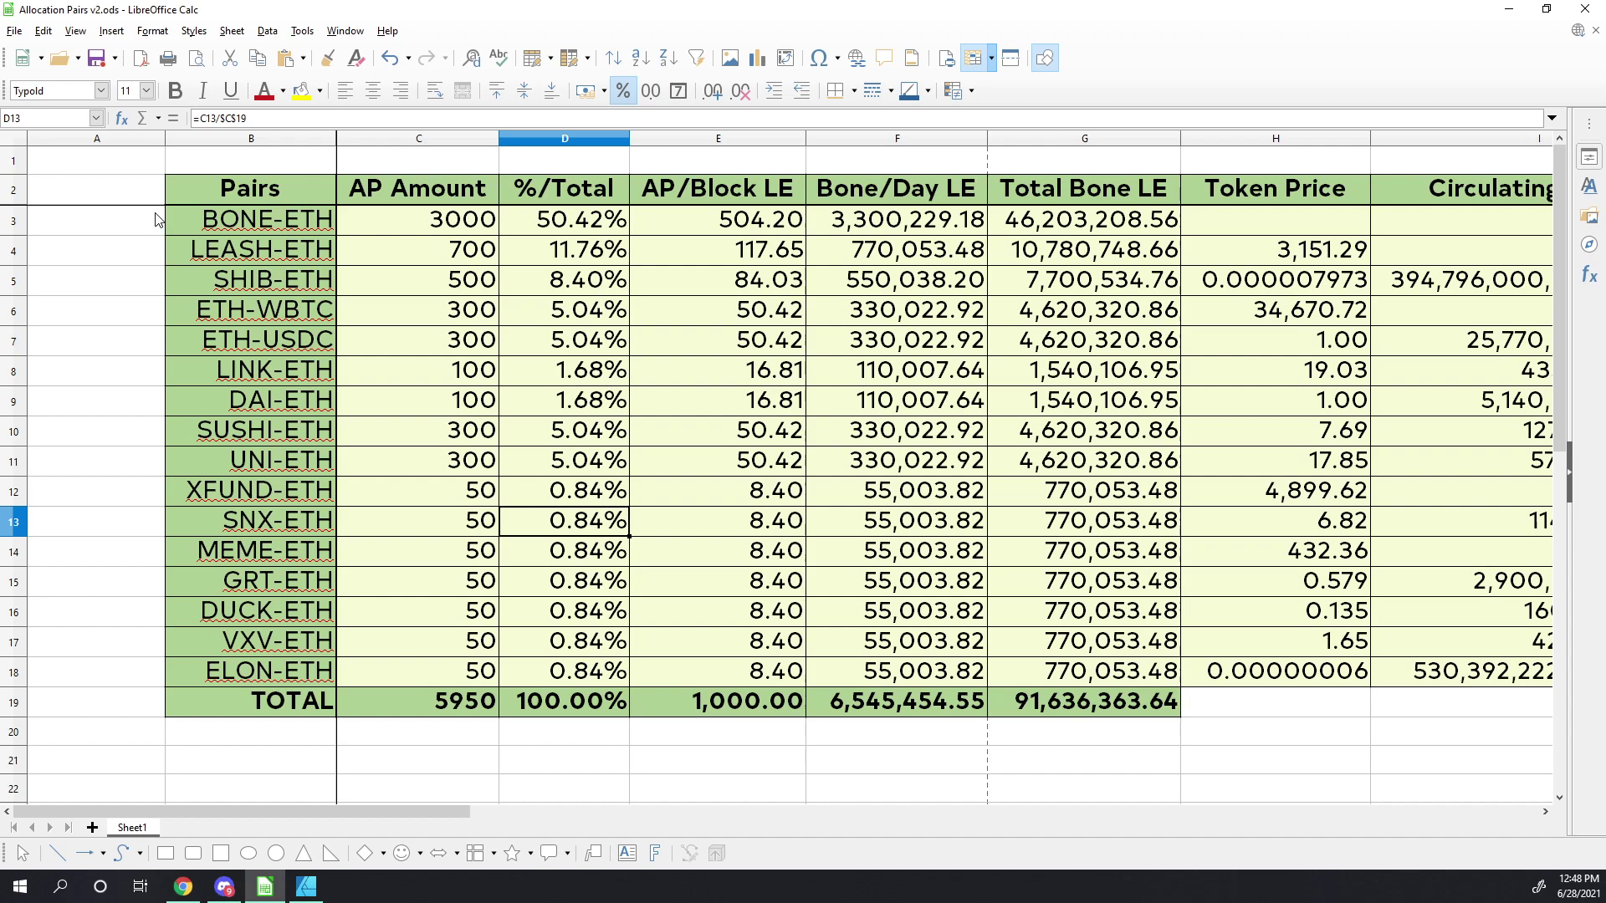
pyautogui.press('Up')
pyautogui.press('Up')
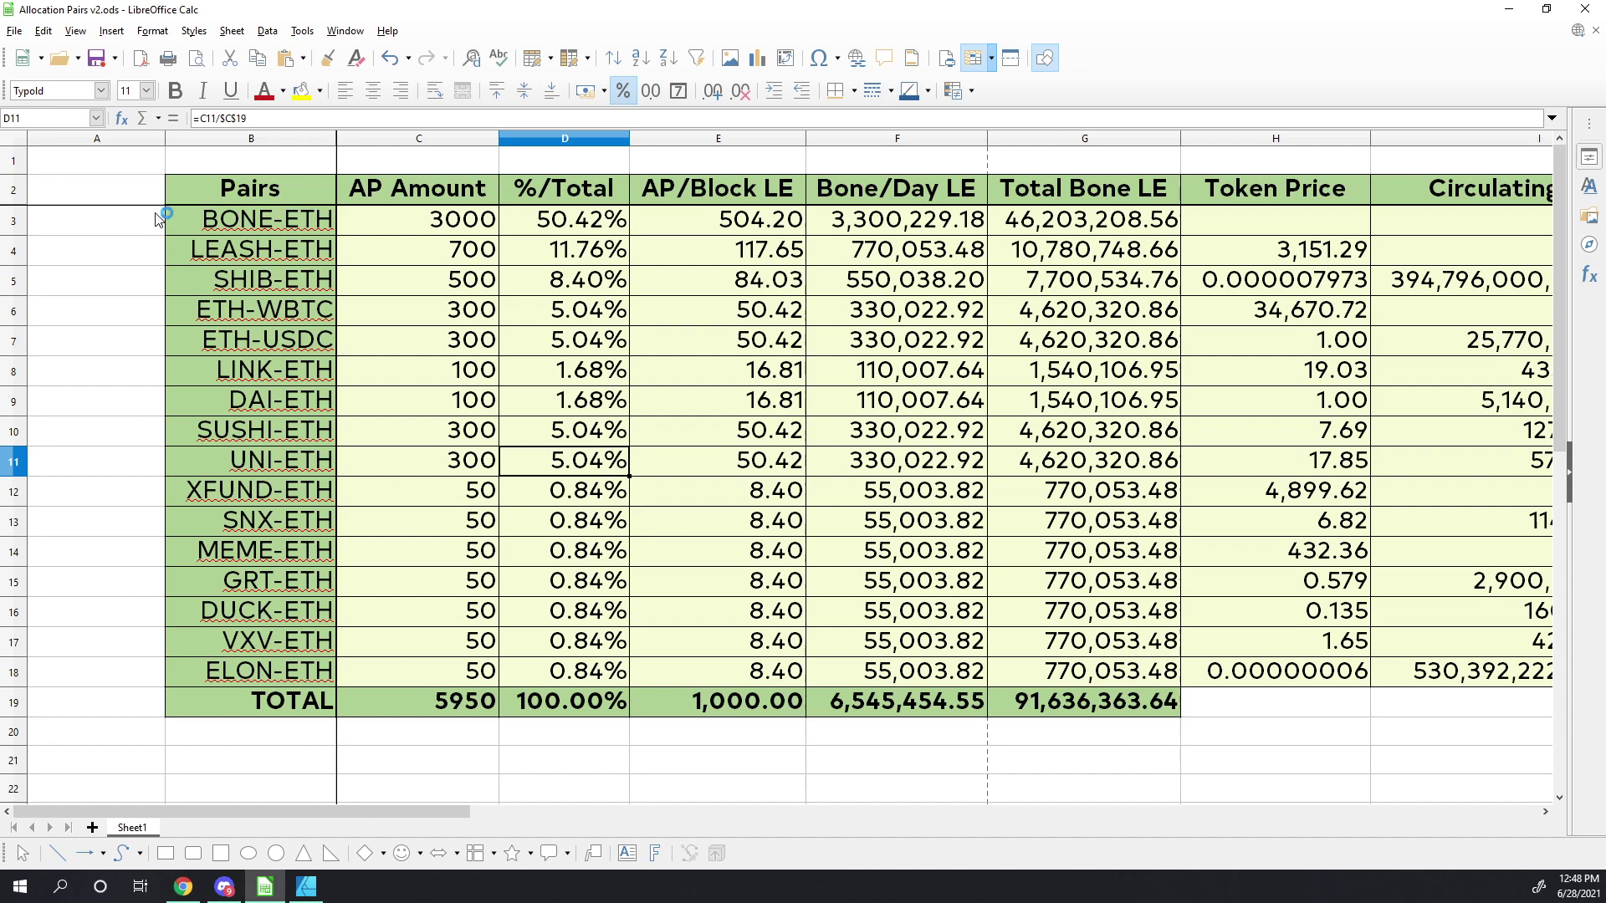
pyautogui.press('Down')
pyautogui.press('Up')
pyautogui.press('Right')
pyautogui.press('Right')
pyautogui.press('Right')
pyautogui.press('Right')
pyautogui.press('Right')
pyautogui.press('Right')
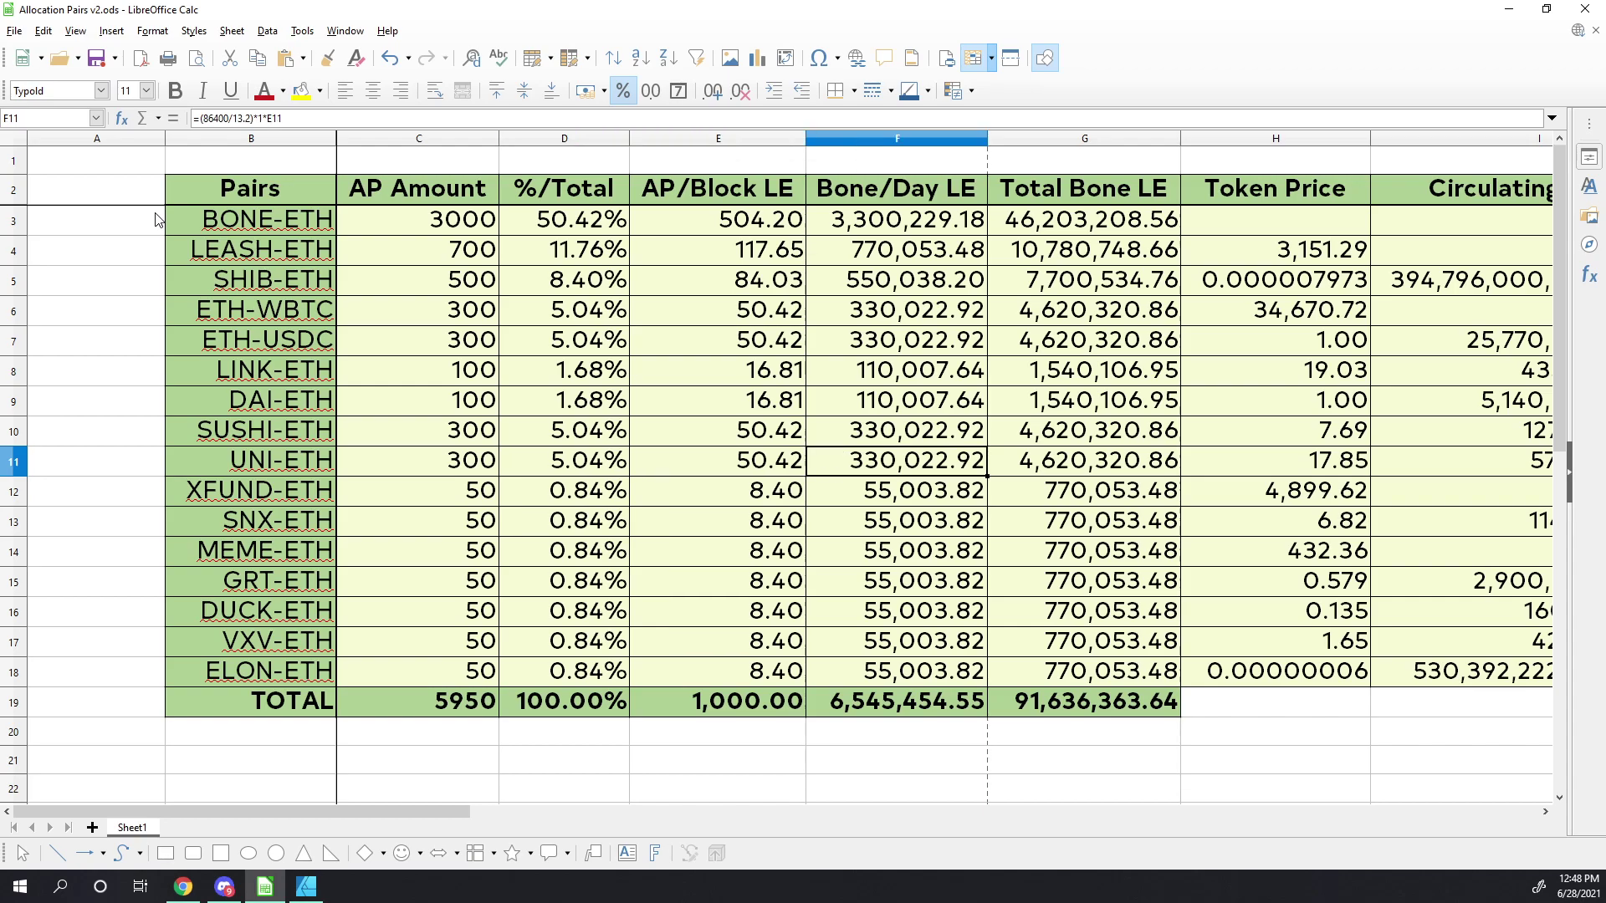
pyautogui.press('Left')
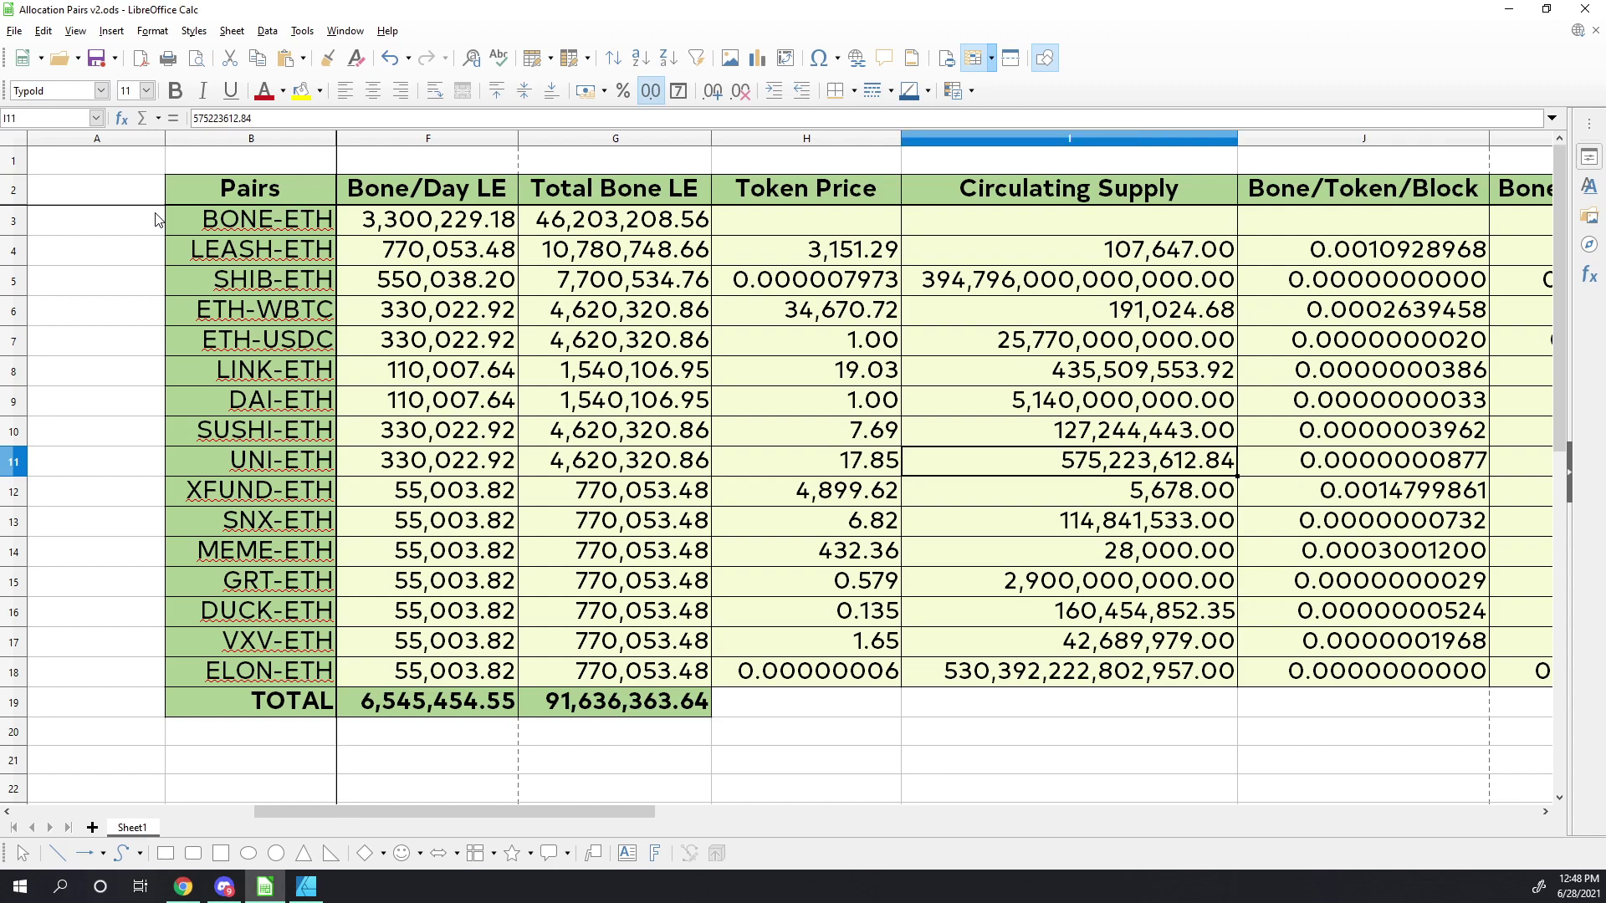
pyautogui.press('Left')
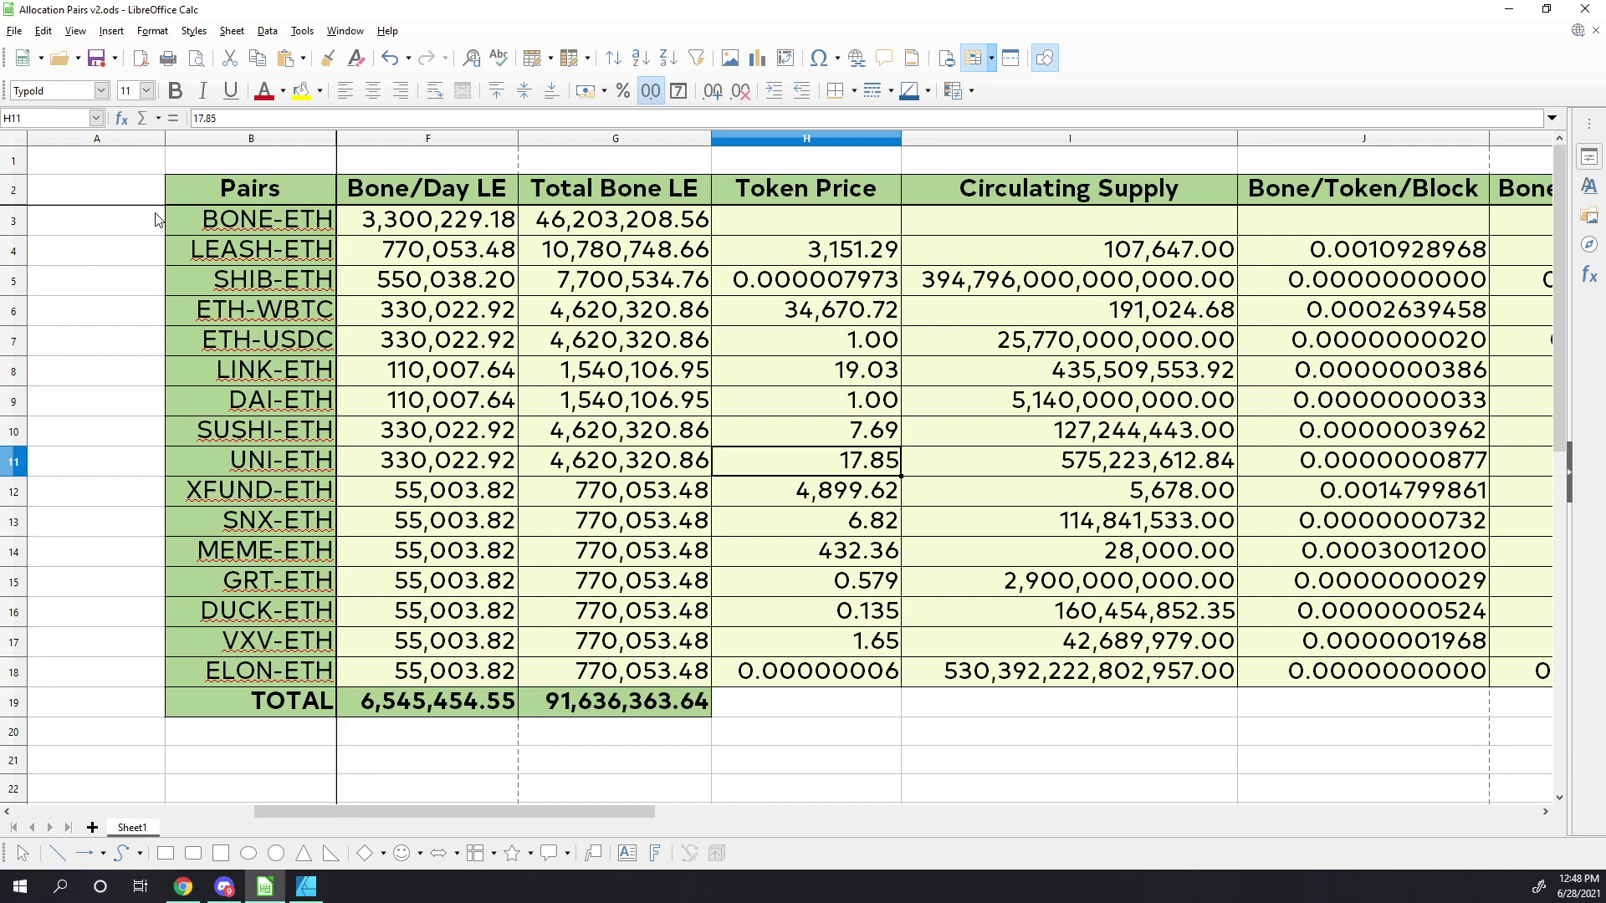
pyautogui.press('Right')
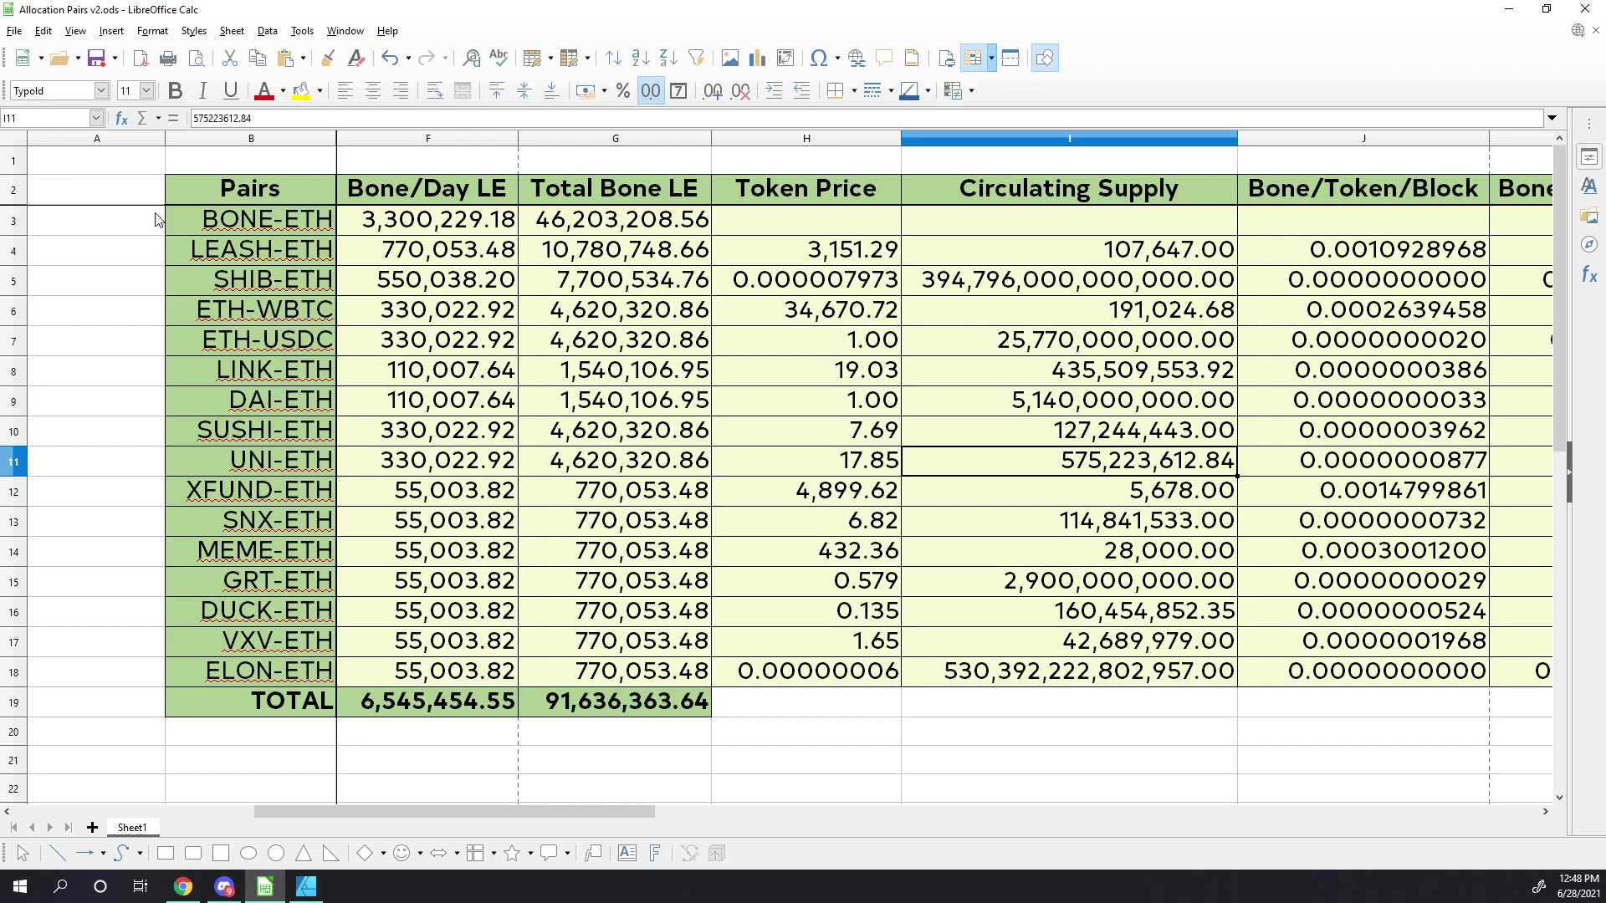
pyautogui.press('Up')
pyautogui.press('Up')
pyautogui.press('Up')
pyautogui.press('Up')
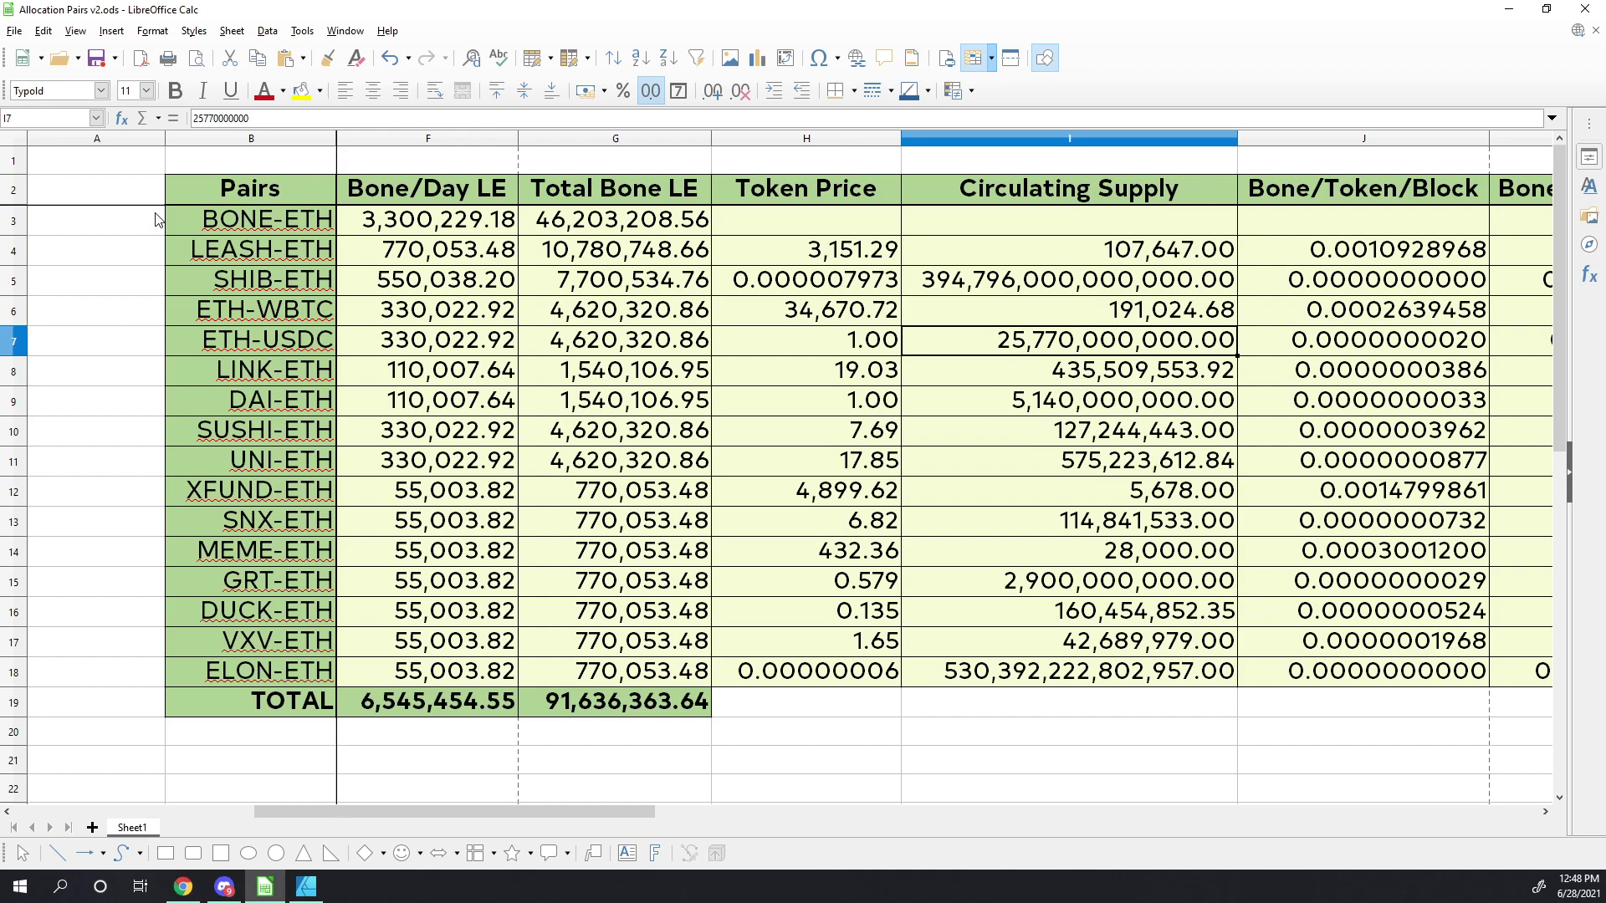
pyautogui.press('Down')
pyautogui.press('Down')
pyautogui.press('Down')
pyautogui.press('Down')
pyautogui.press('Down')
pyautogui.press('Down')
pyautogui.press('Down')
pyautogui.press('Down')
pyautogui.press('Down')
pyautogui.press('Down')
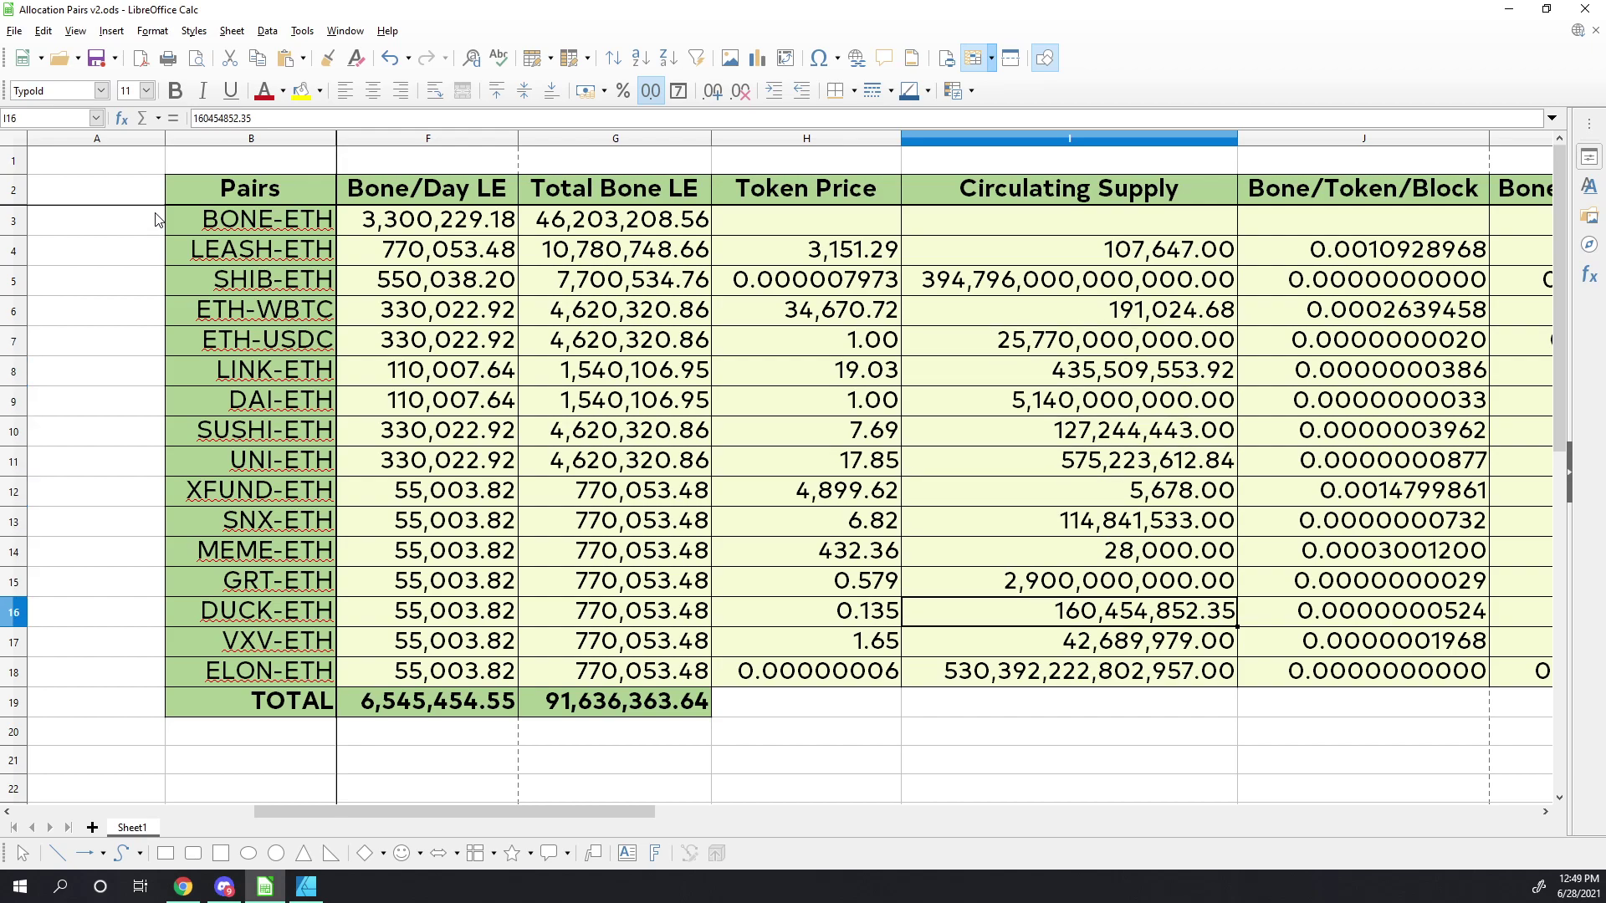
pyautogui.press('Down')
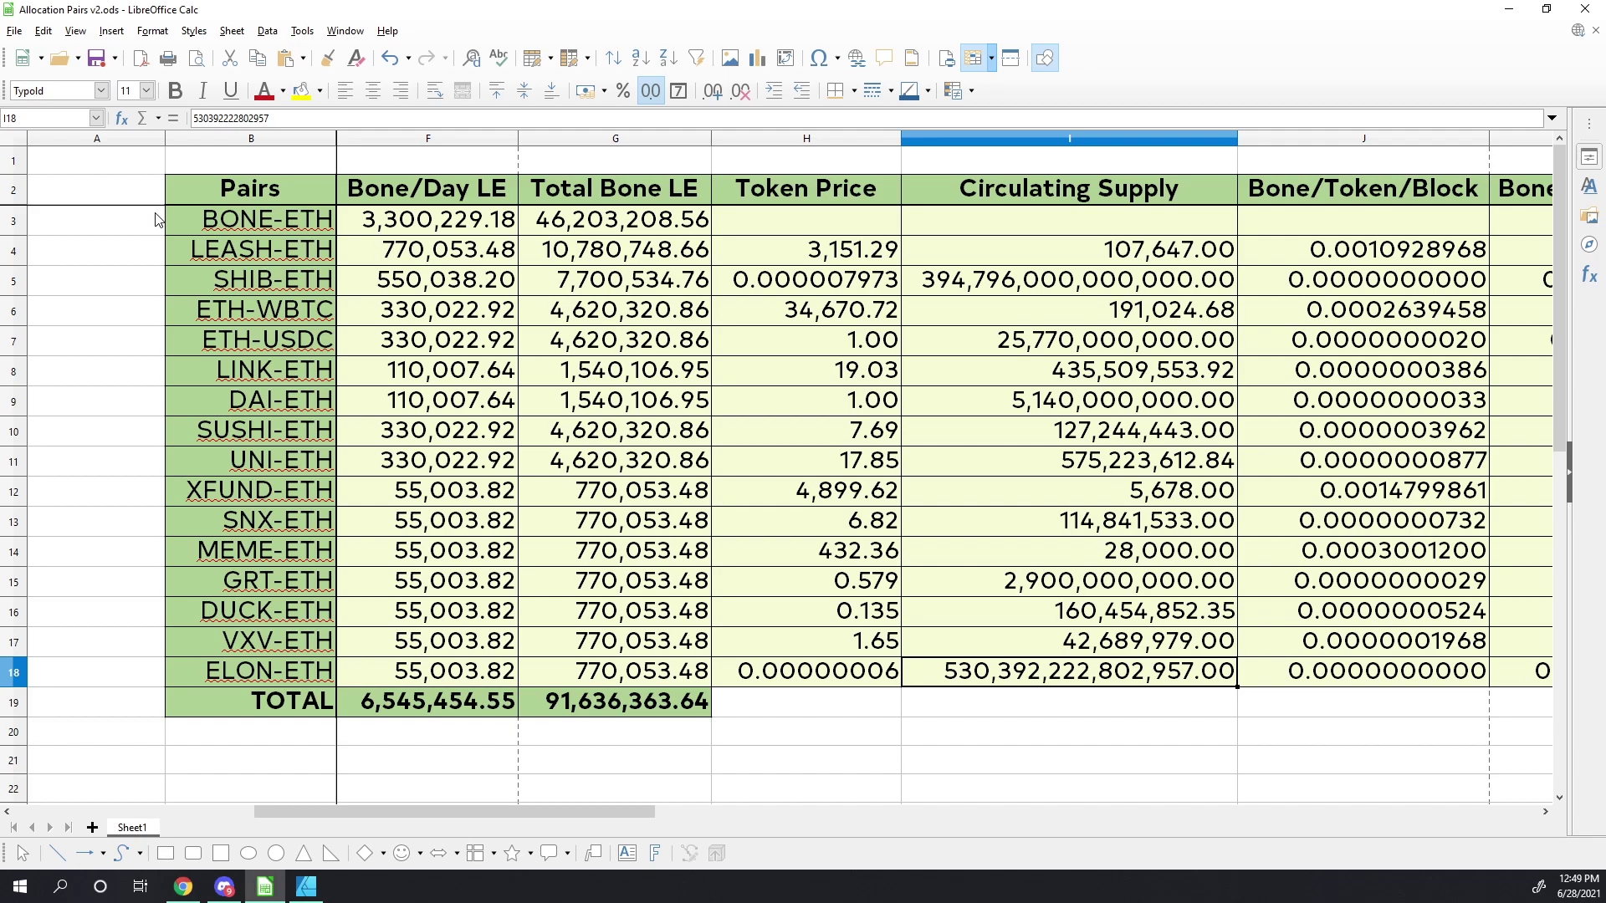
pyautogui.press('Right')
pyautogui.press('Right')
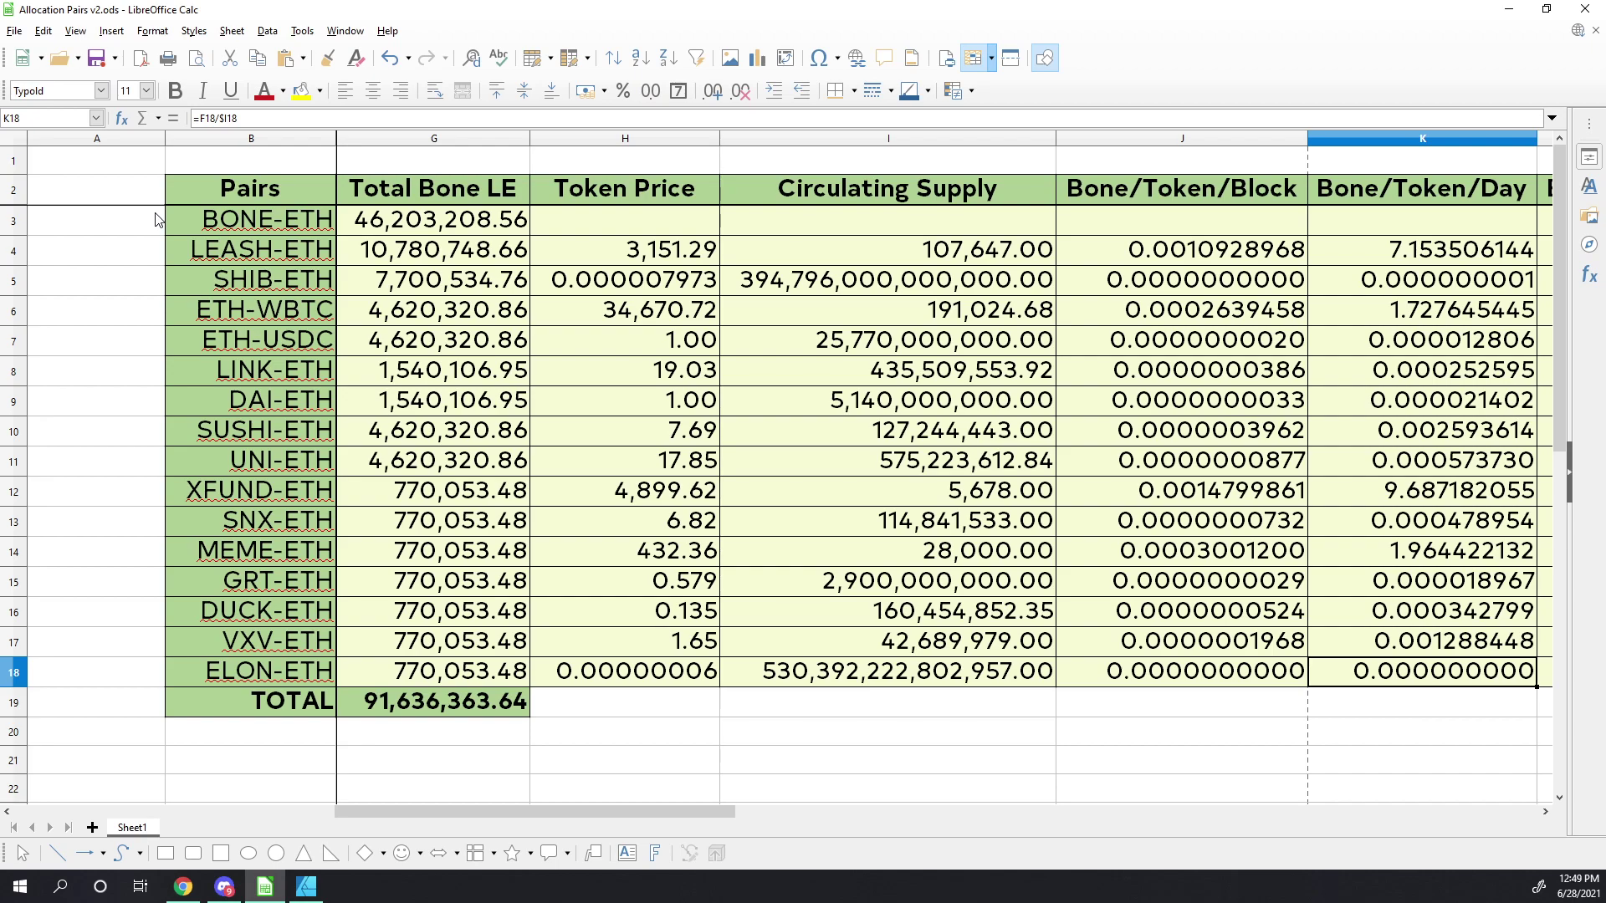
pyautogui.press('Right')
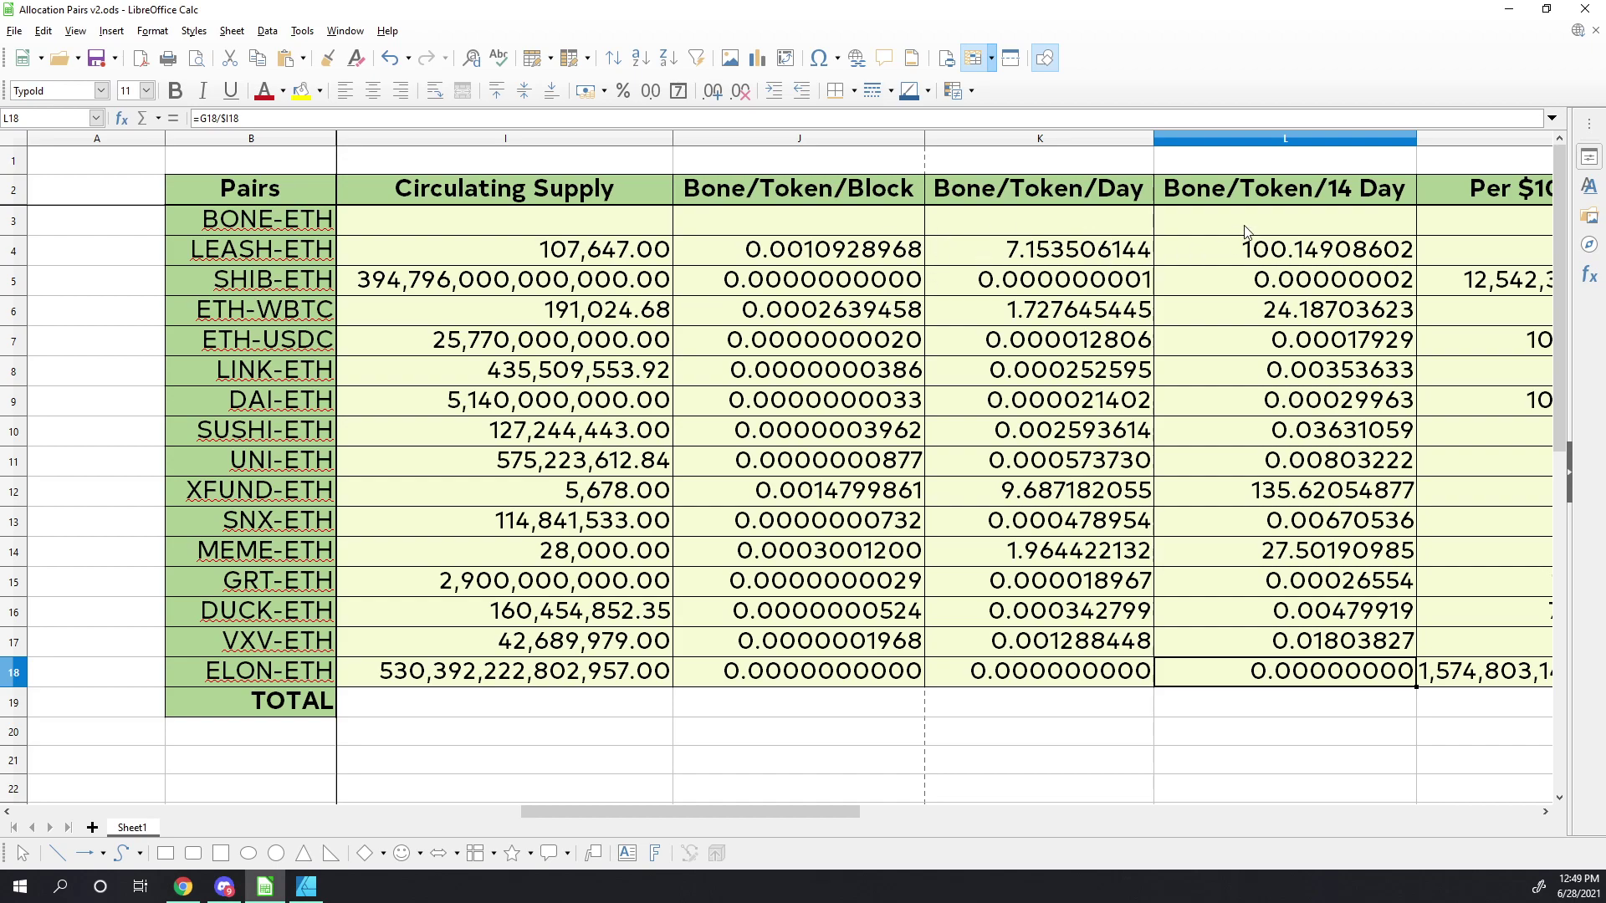
pyautogui.click(1255, 252)
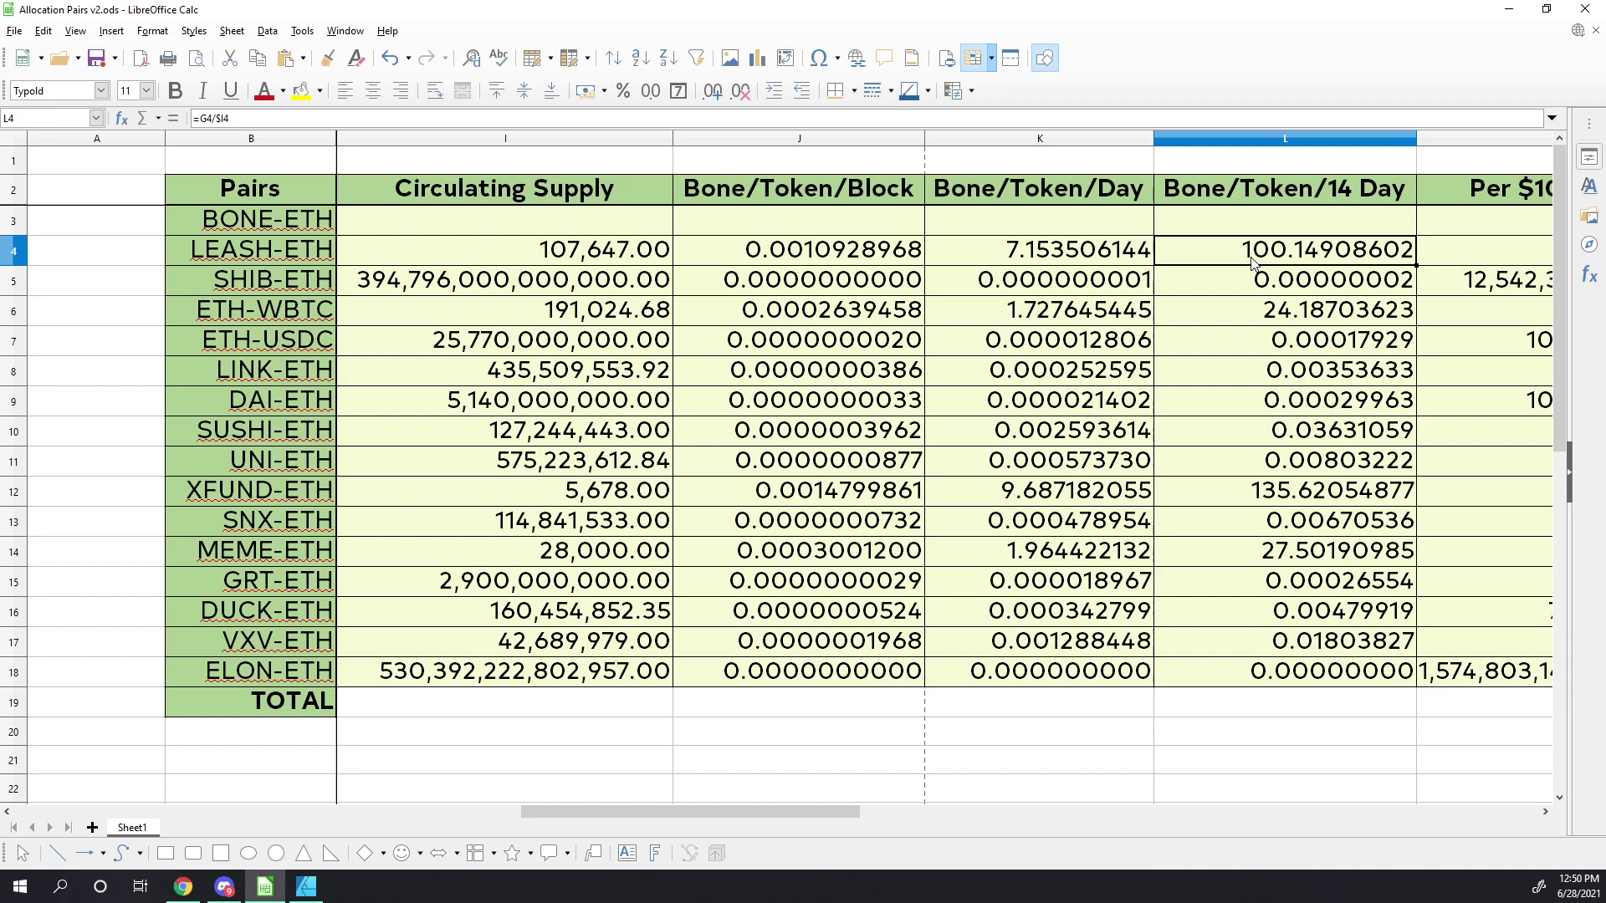
pyautogui.click(1246, 282)
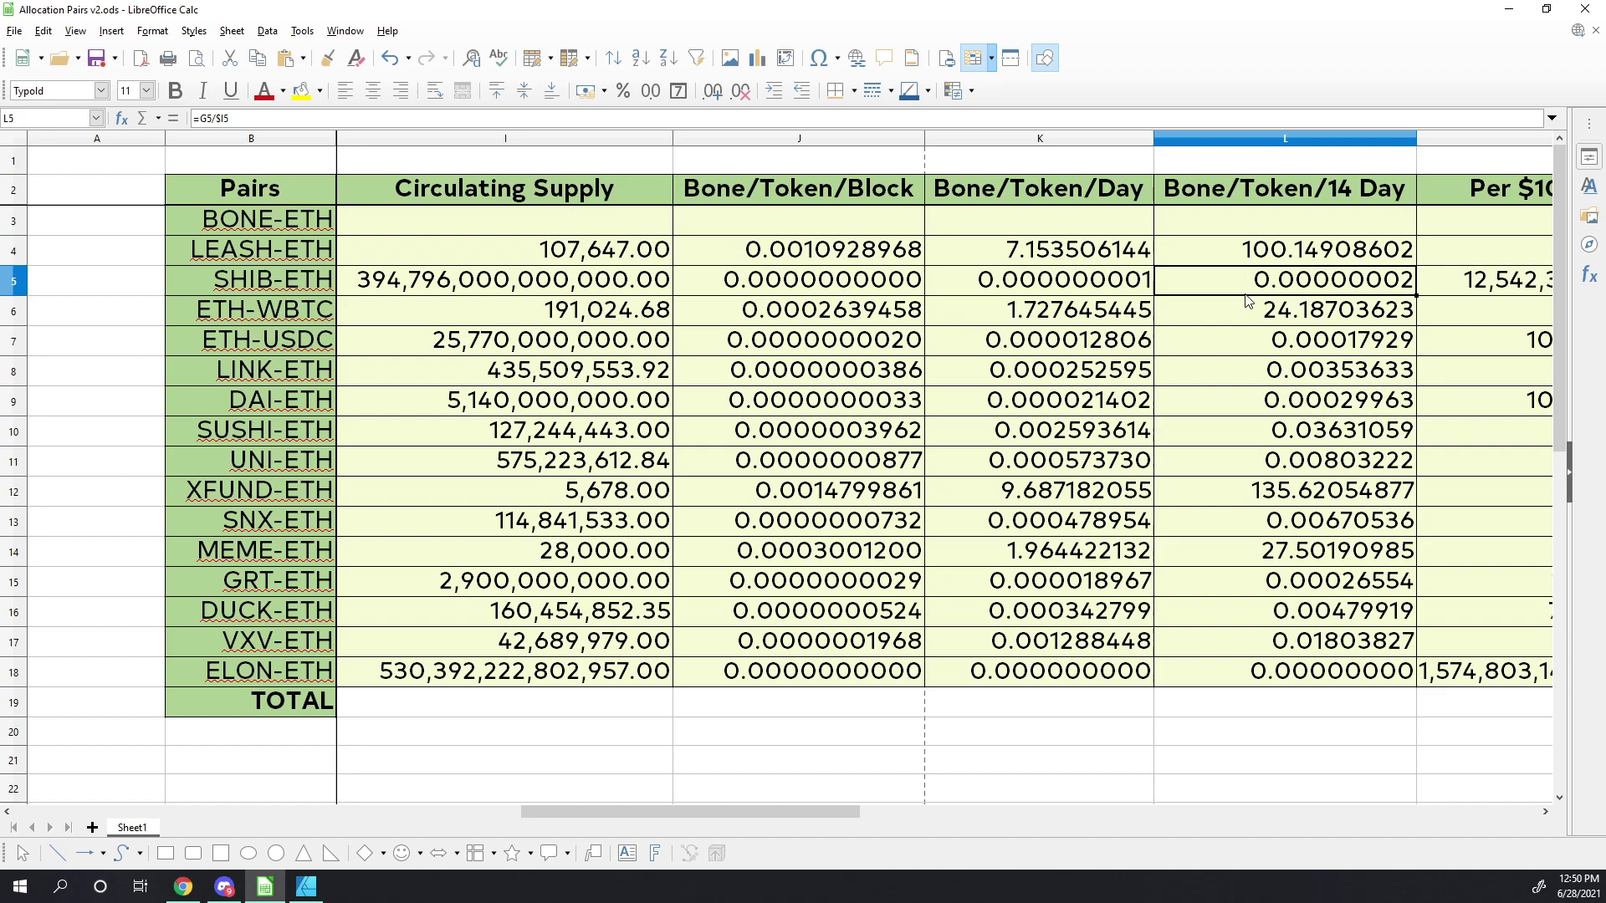
pyautogui.click(1239, 503)
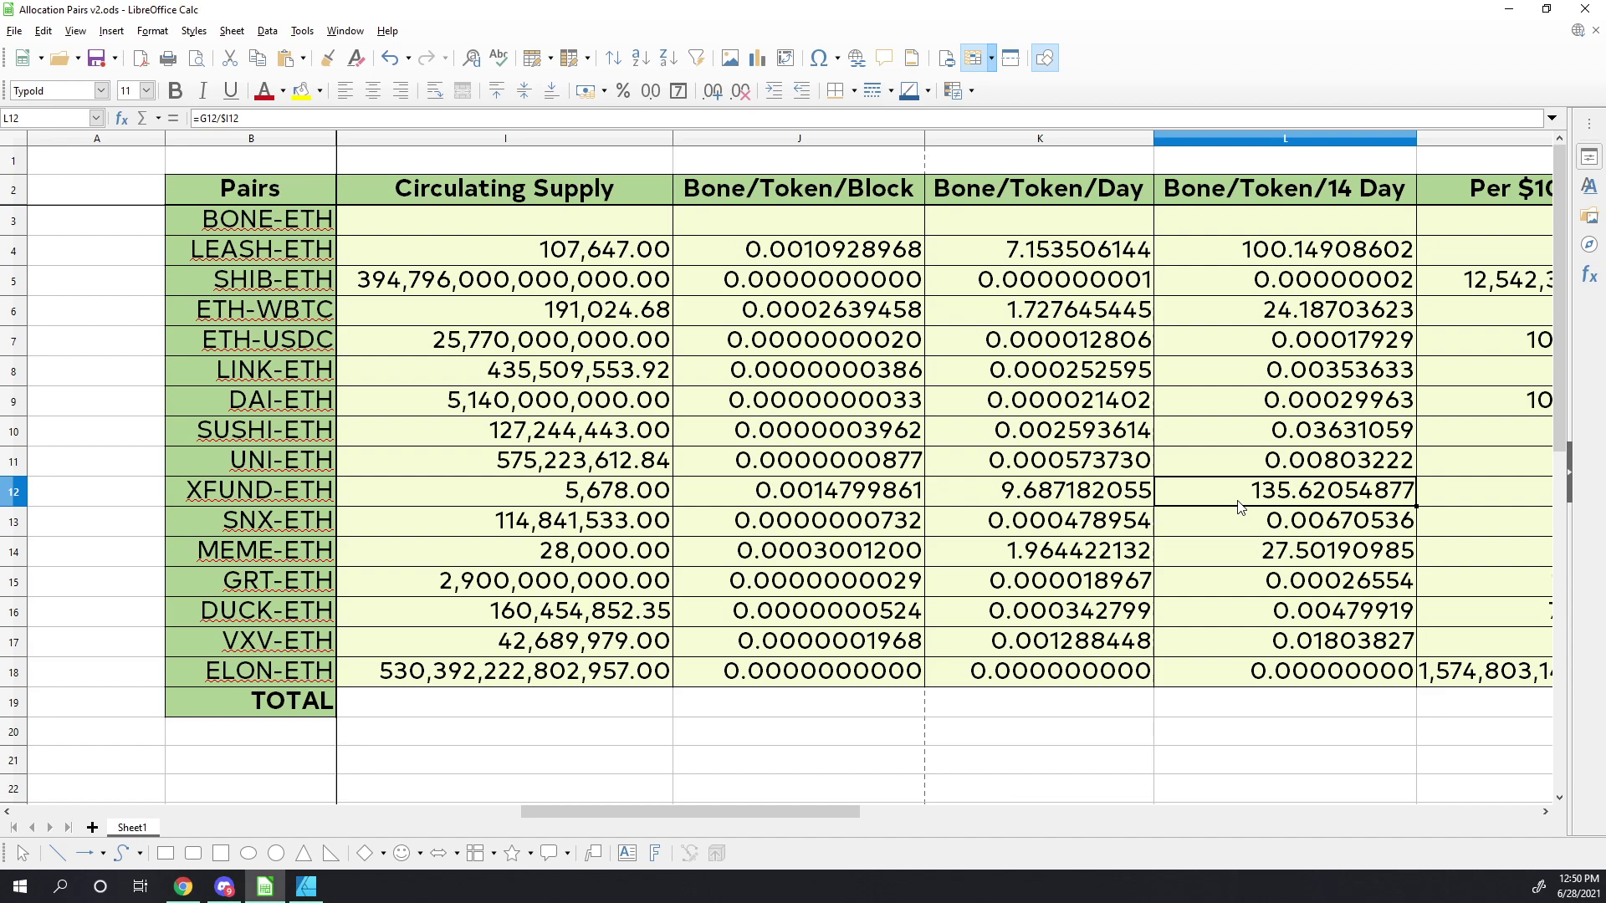
pyautogui.press('Left')
pyautogui.press('Left')
pyautogui.press('Left')
pyautogui.press('Left')
pyautogui.press('Left')
pyautogui.press('Left')
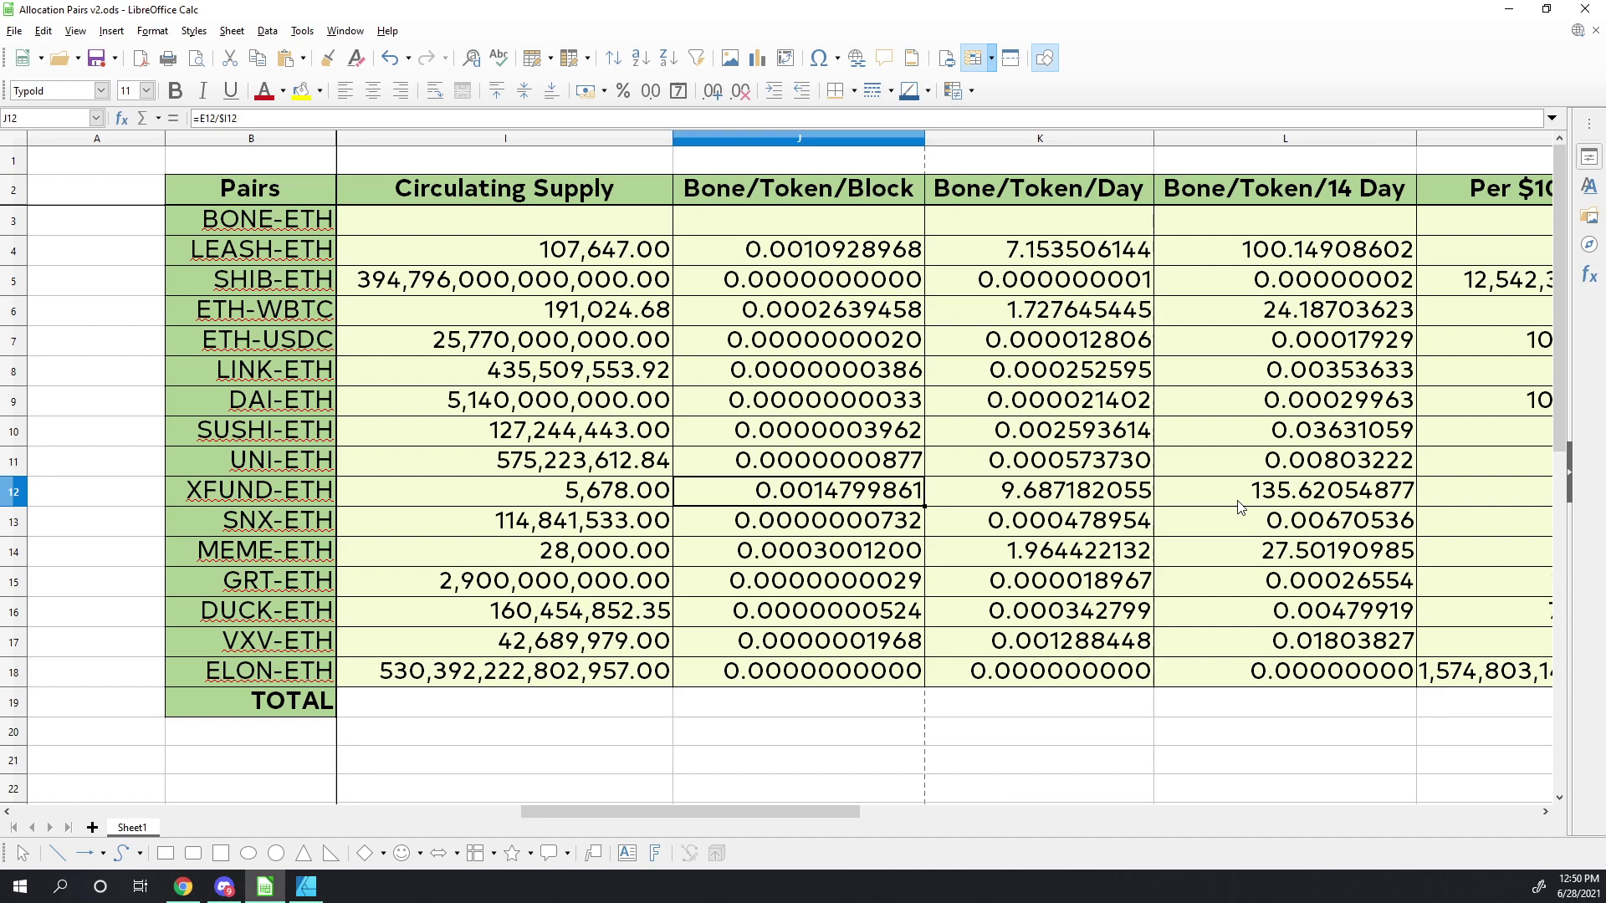
pyautogui.press('Left')
pyautogui.press('Left')
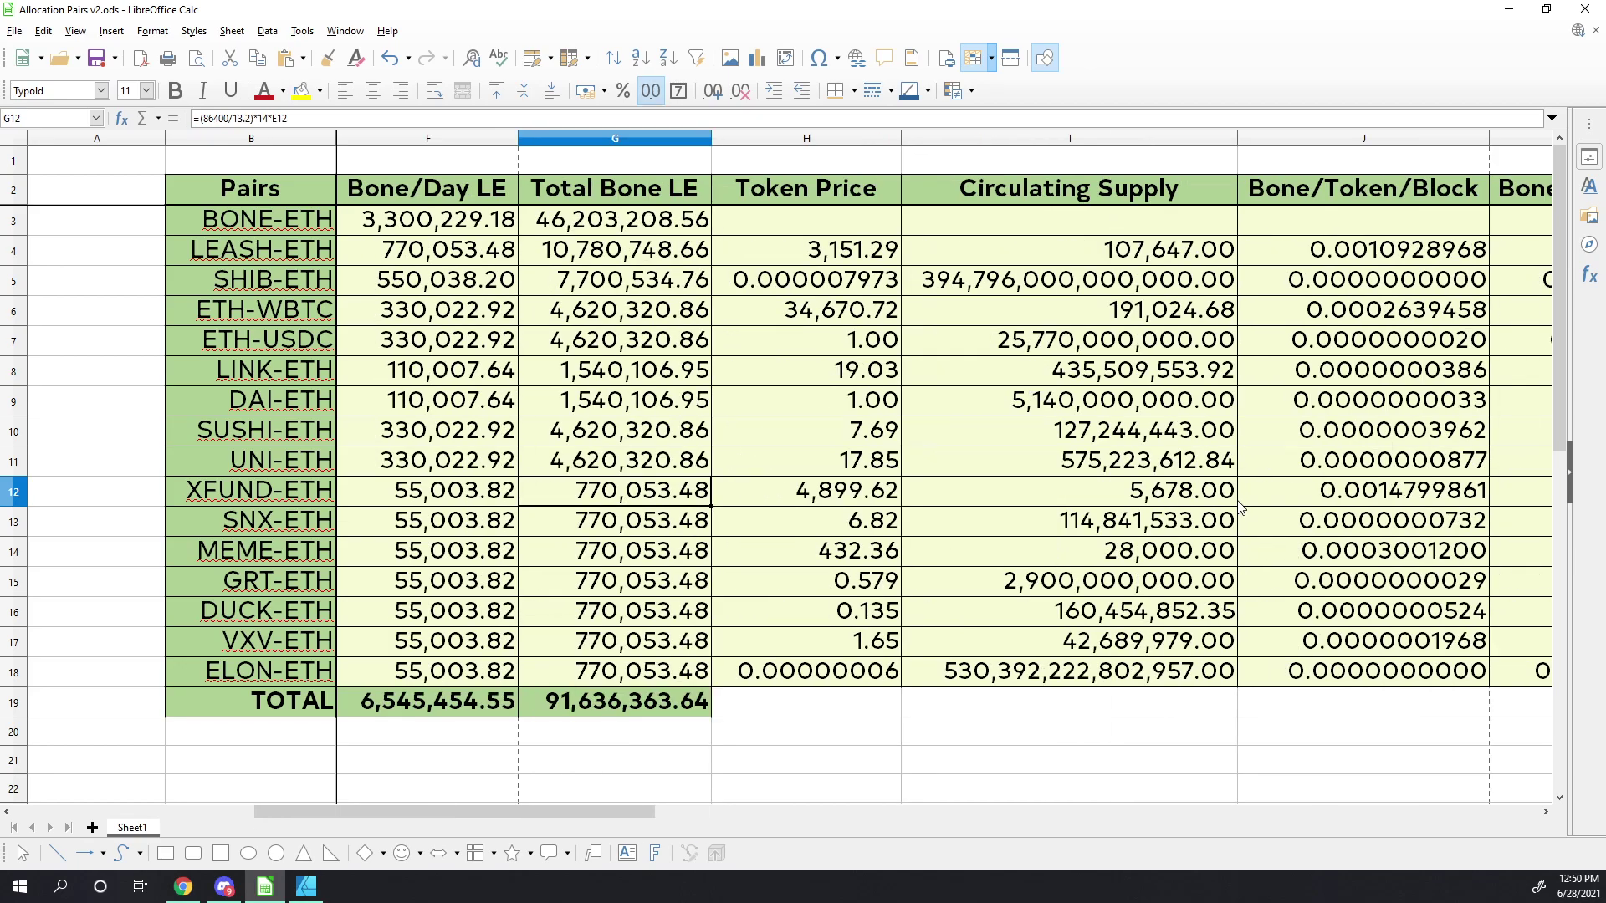
pyautogui.press('Right')
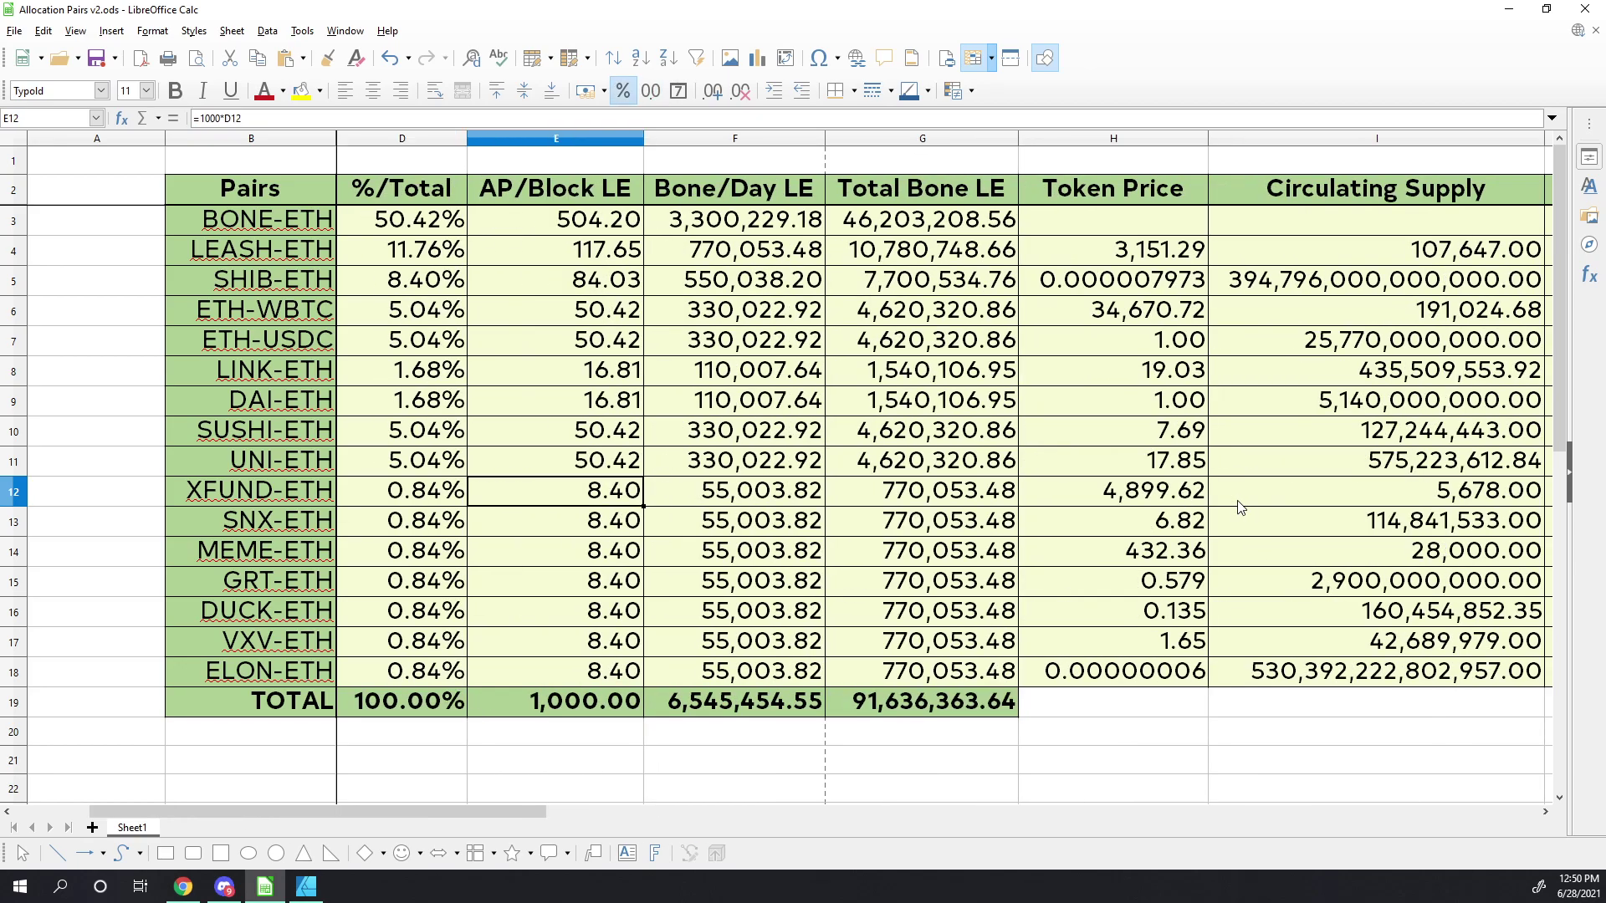
pyautogui.press('Left')
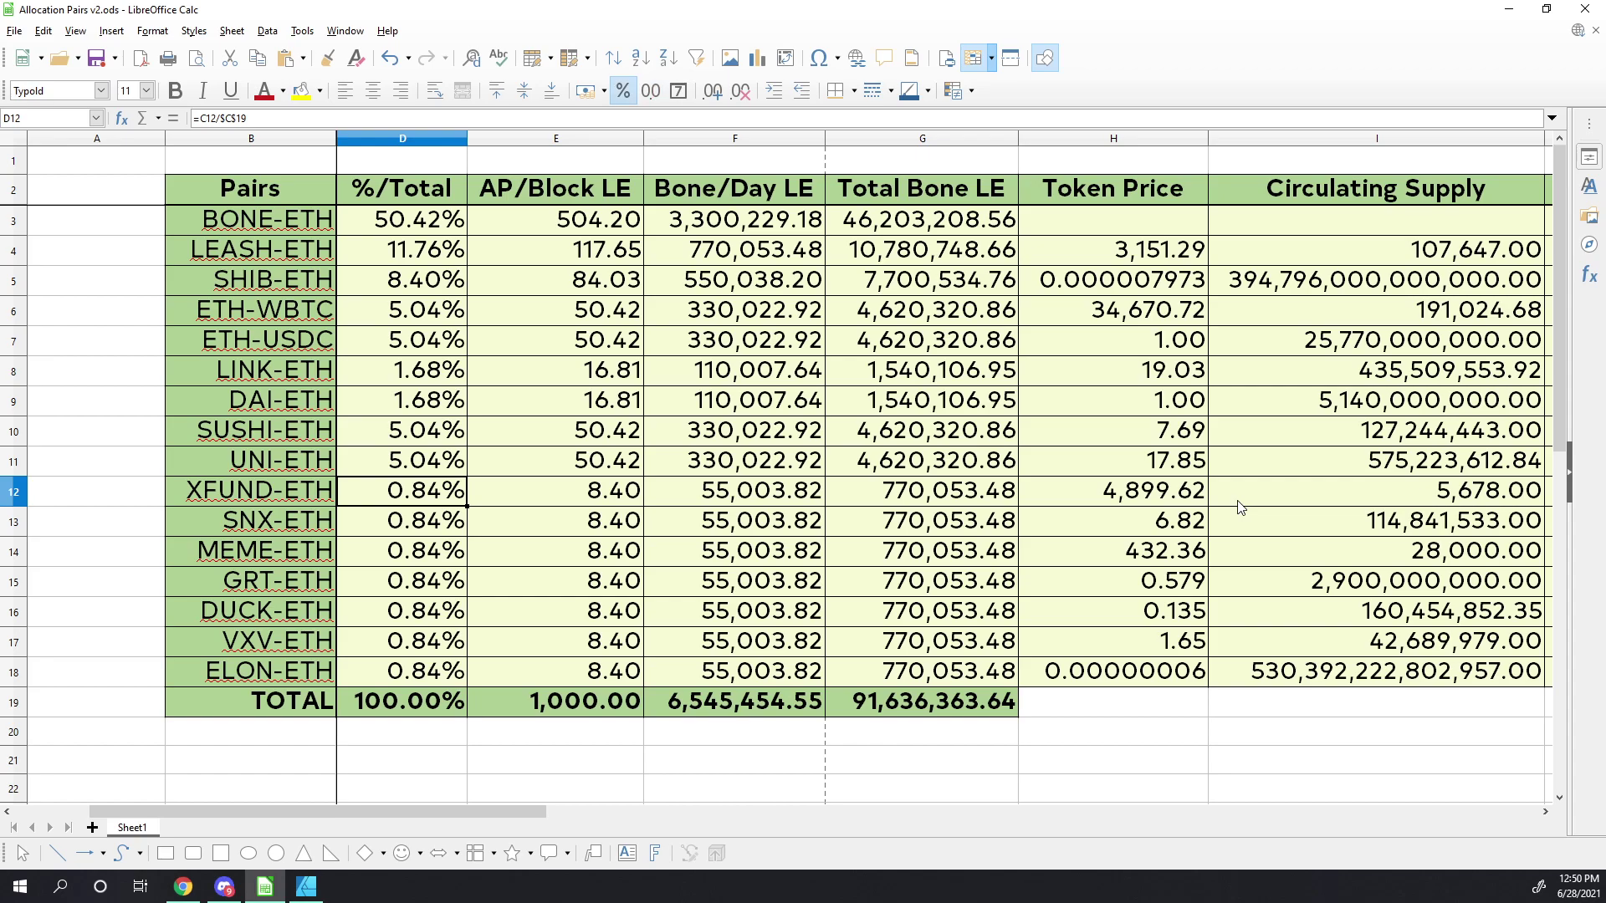
pyautogui.press('Right')
pyautogui.press('Right')
pyautogui.press('Right')
pyautogui.press('Right')
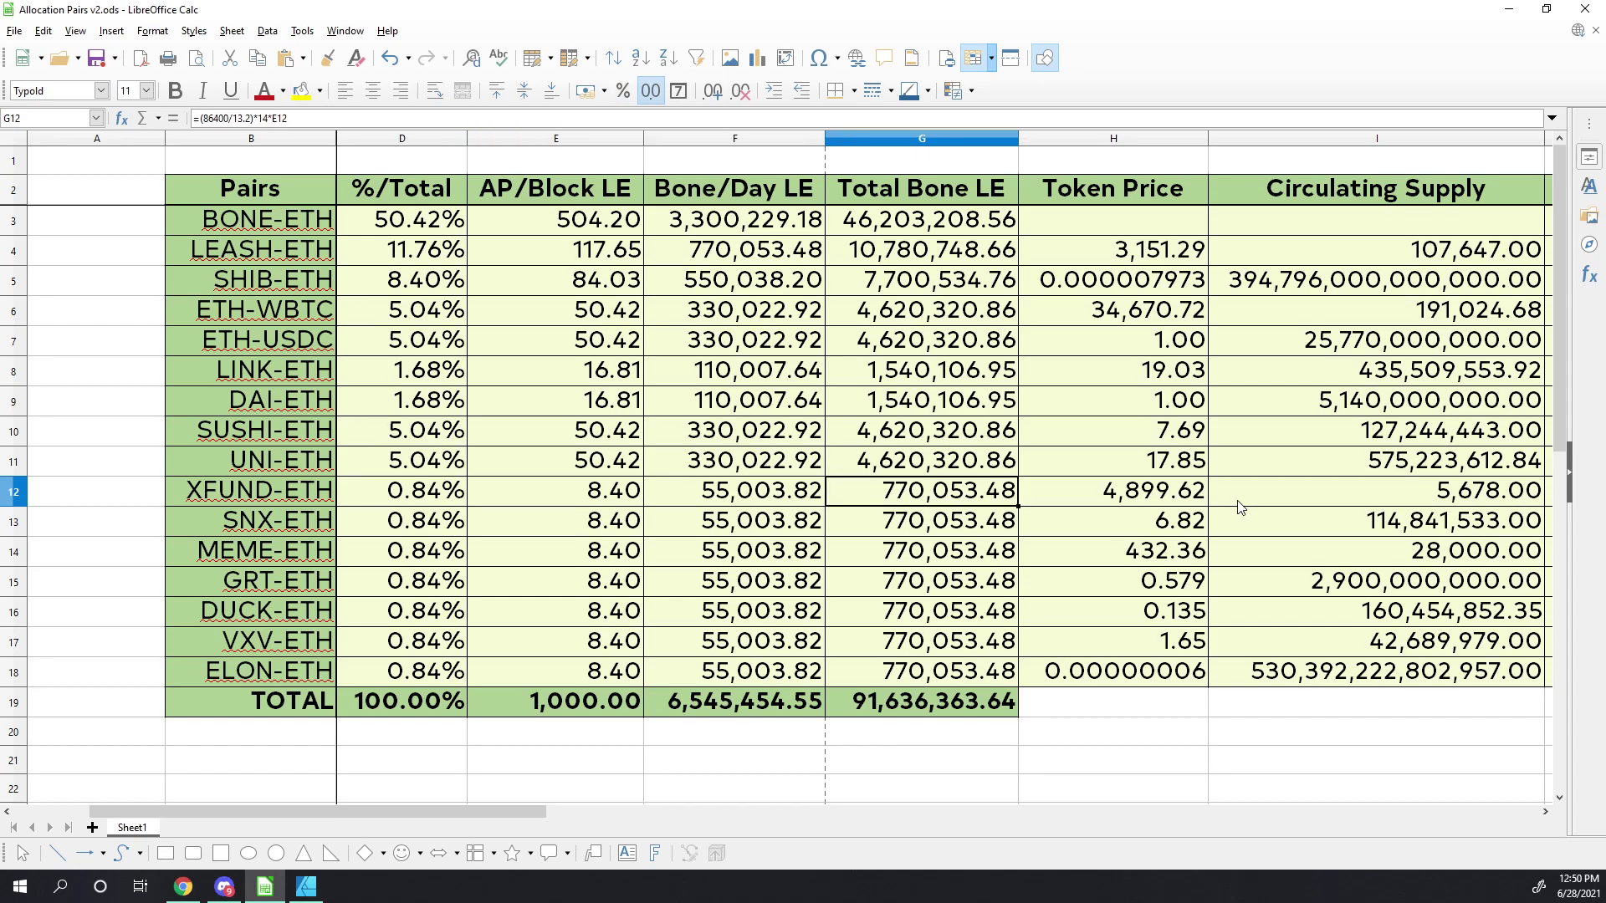
pyautogui.press('Right')
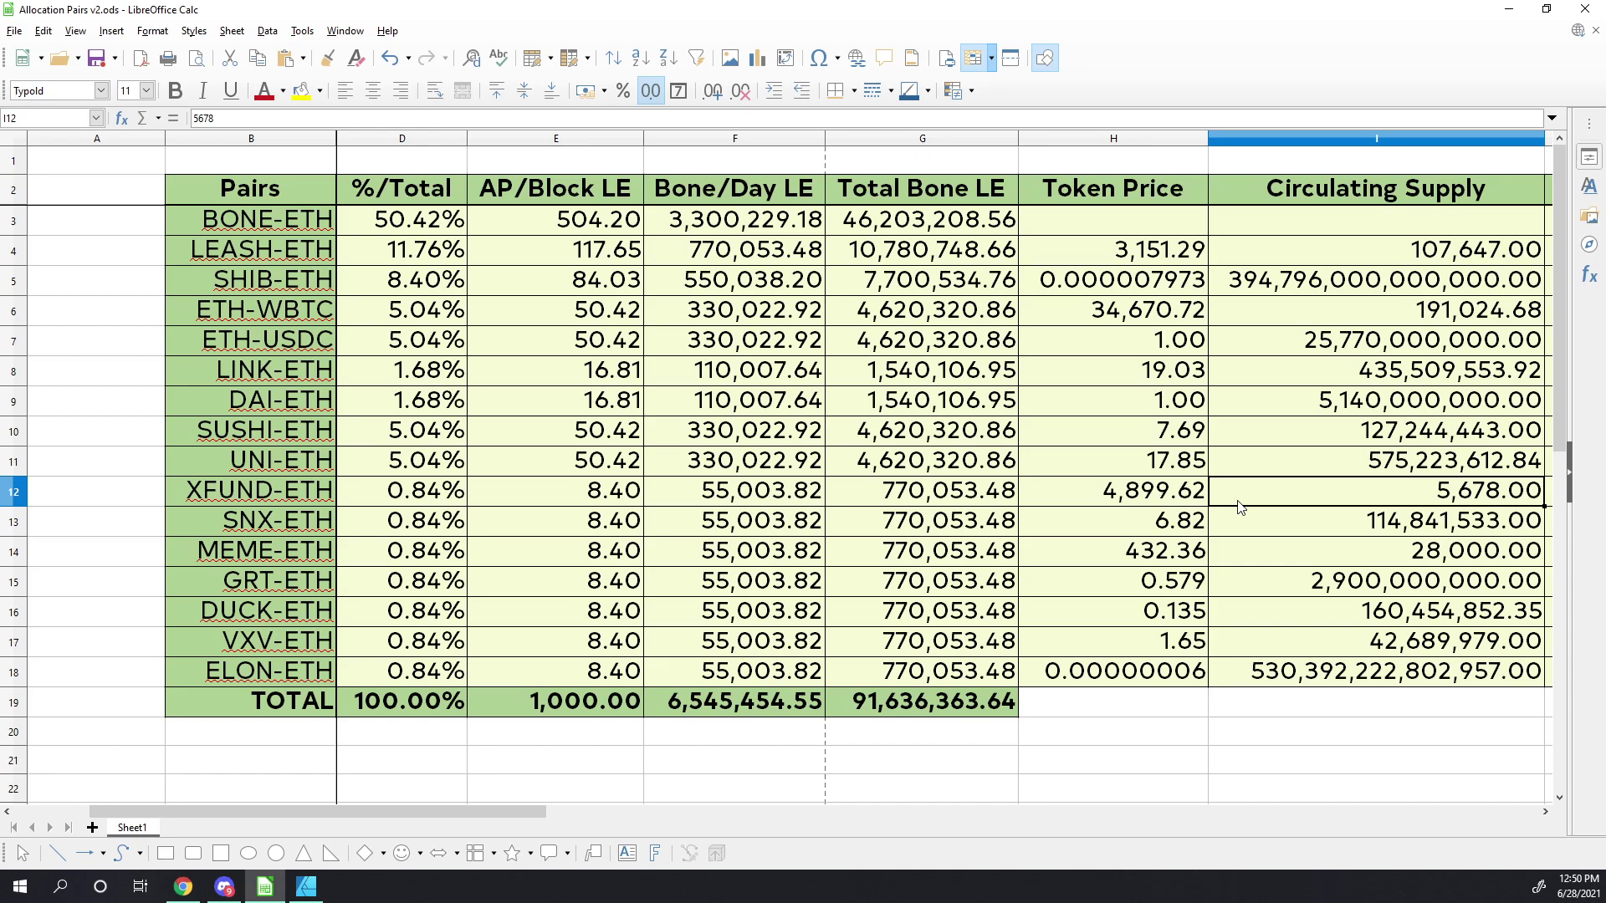
pyautogui.press('Right')
pyautogui.press('Right')
pyautogui.press('Right')
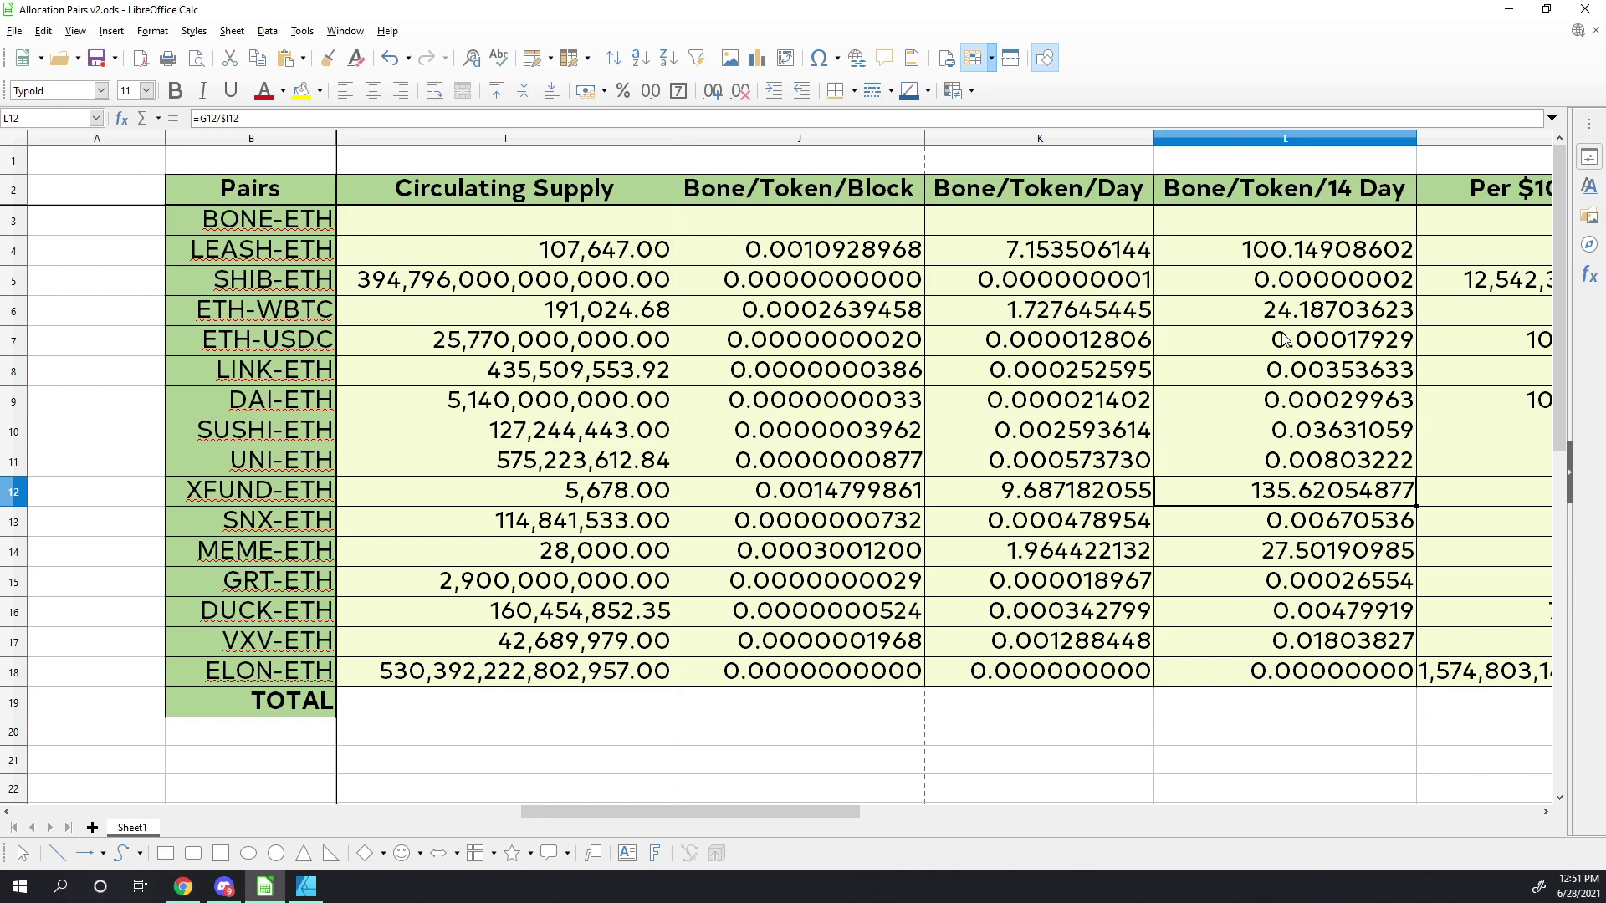
# Inspect the Per $100/Block and Per $100/LE formulas for XFUND-ETH and LEASH-ETH
pyautogui.press('Right')
pyautogui.press('Right')
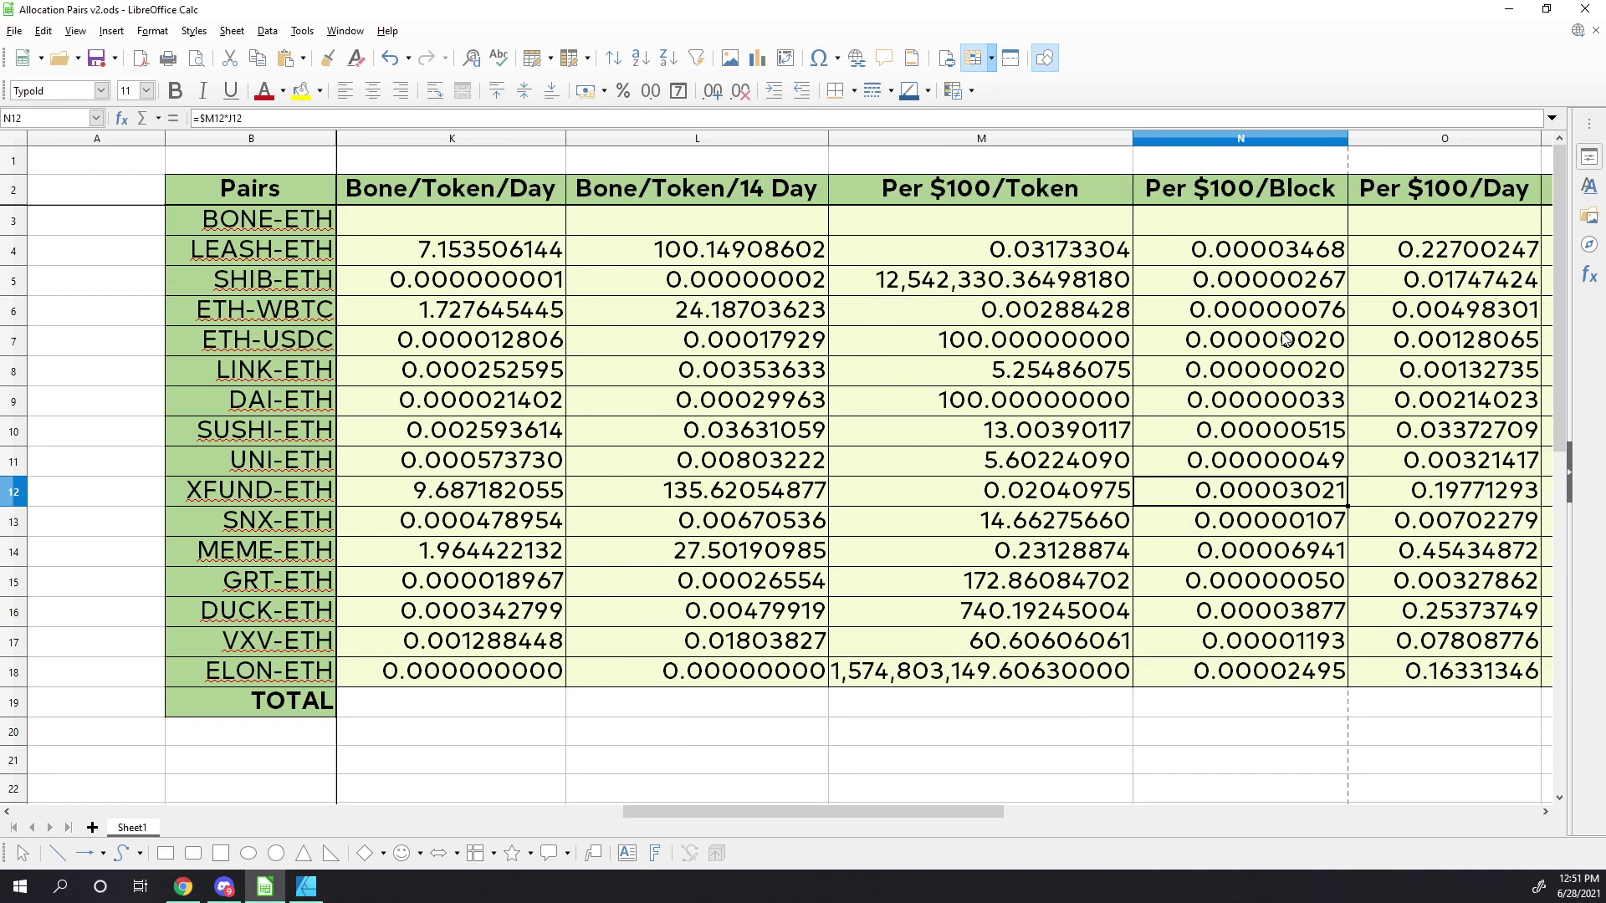
pyautogui.press('Right')
pyautogui.press('Right')
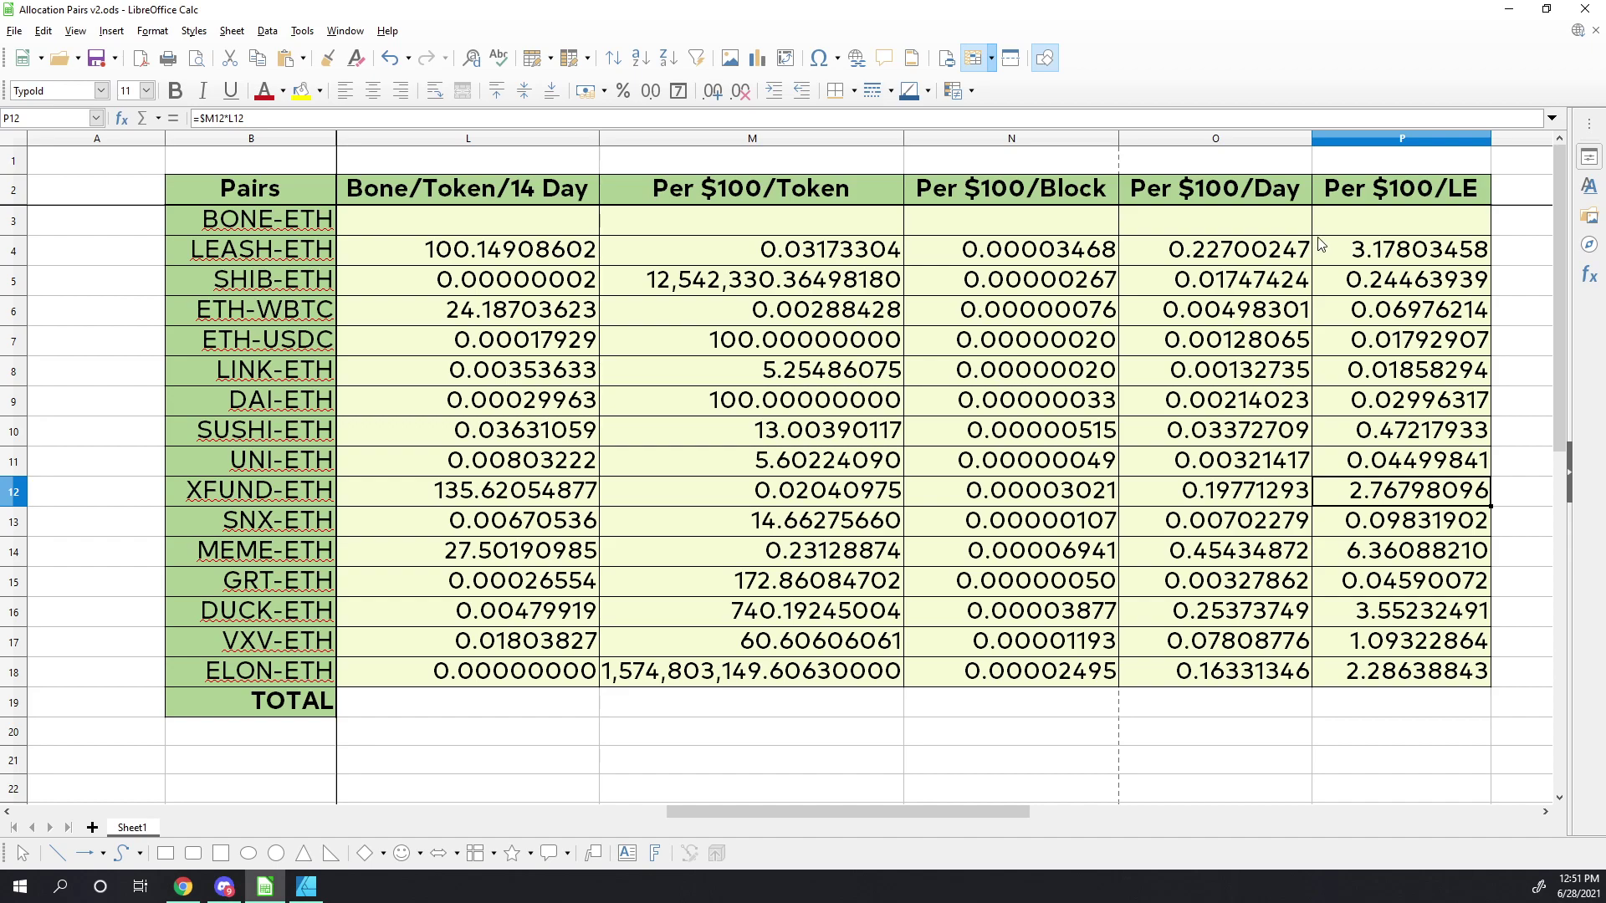
pyautogui.click(1347, 250)
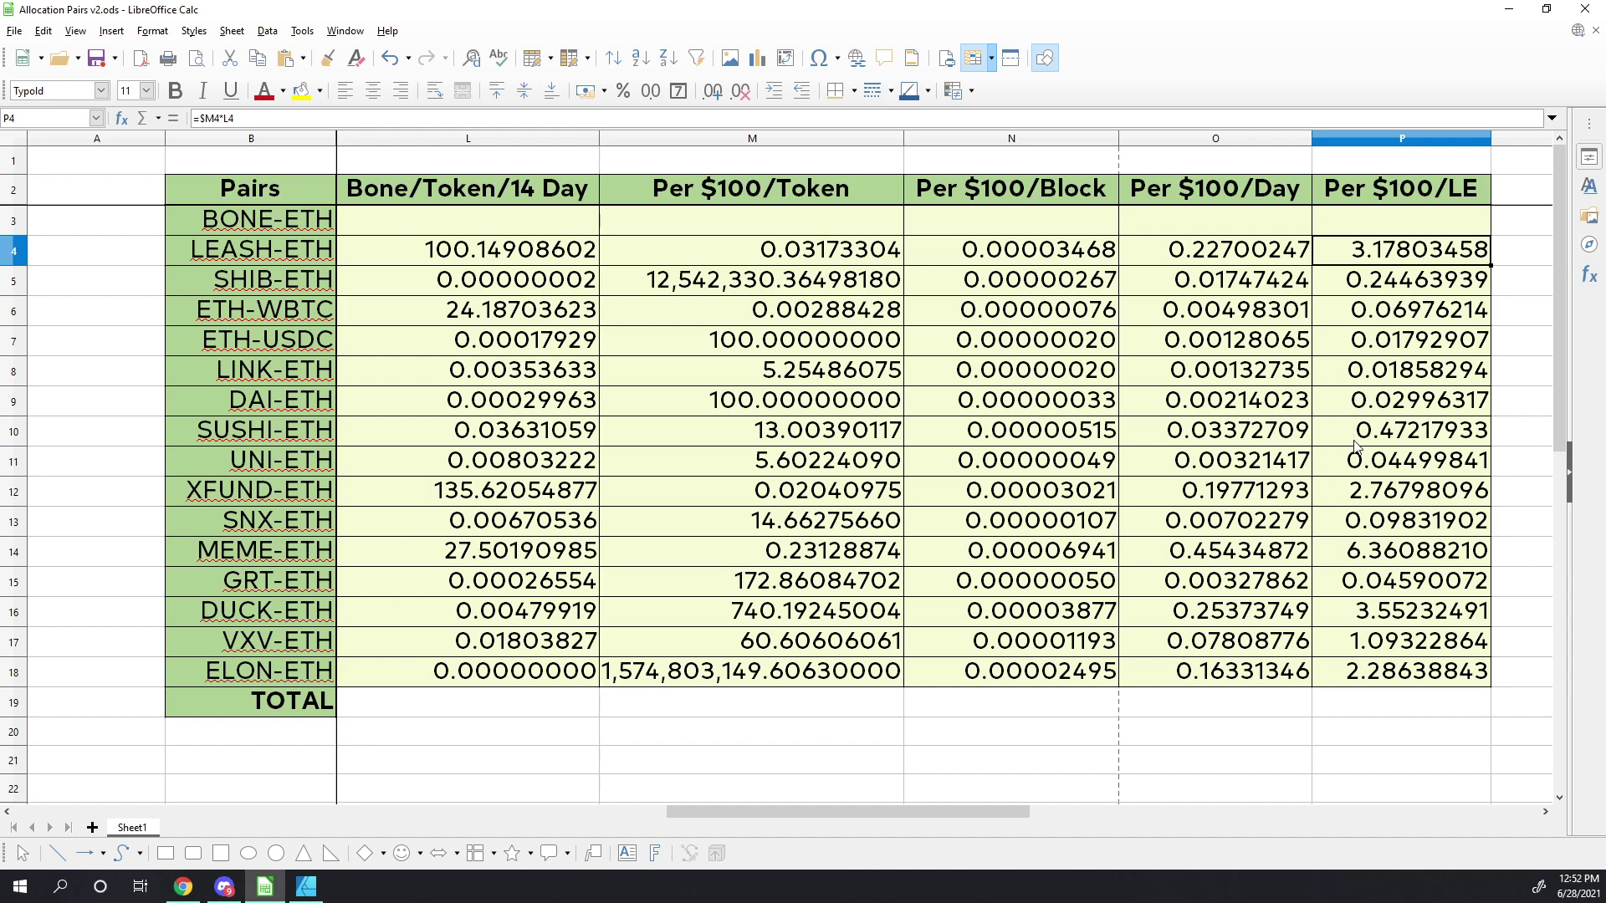
pyautogui.click(1356, 498)
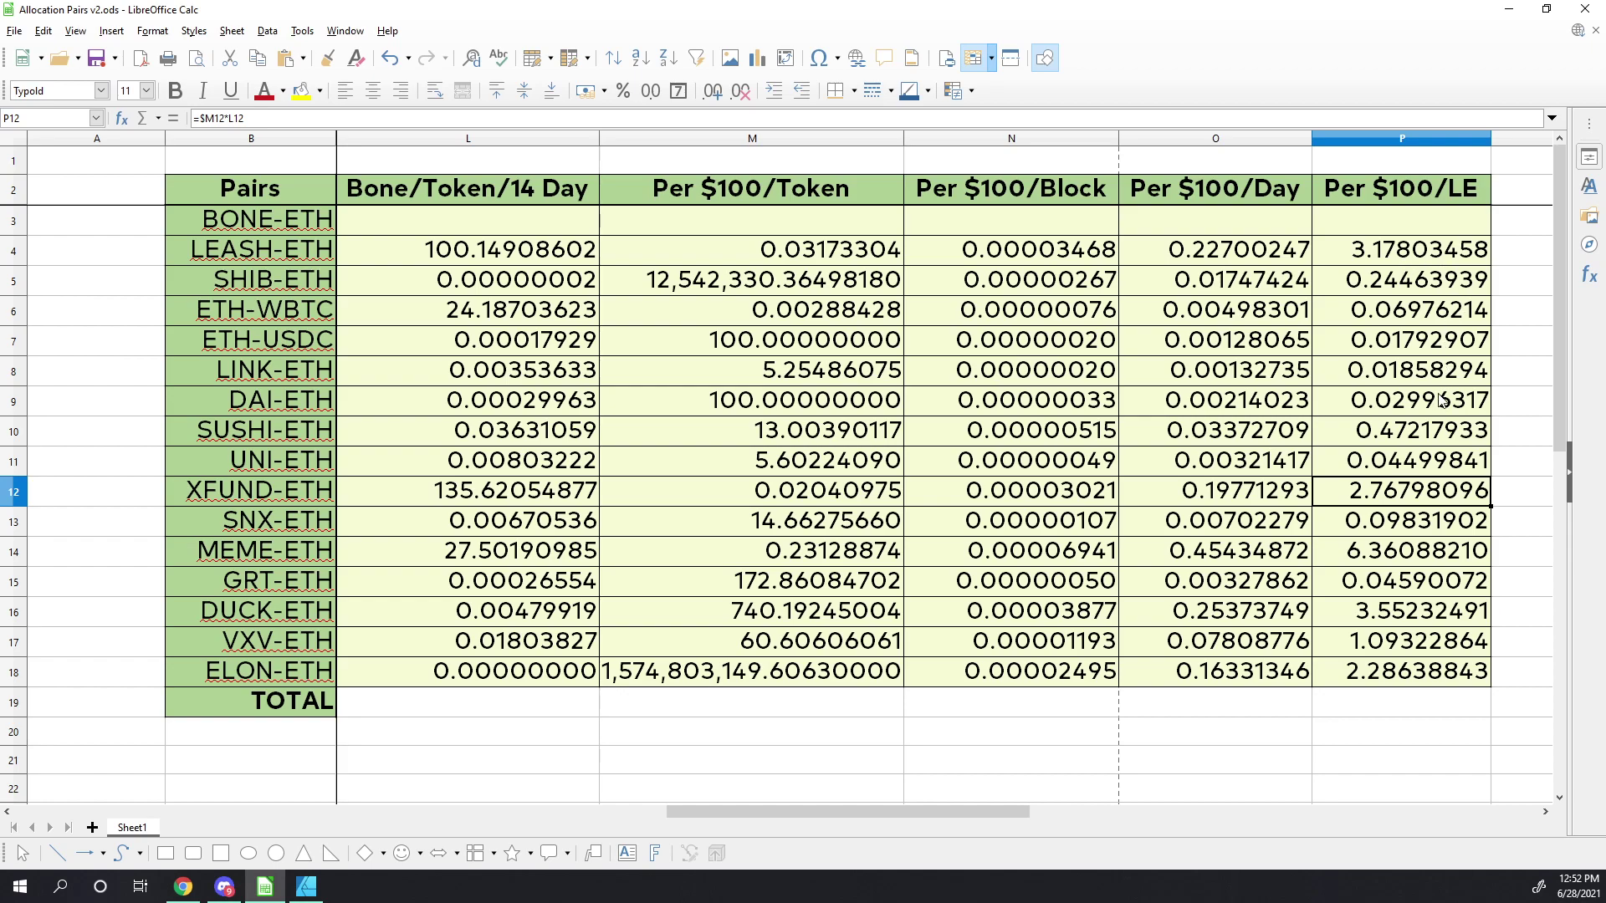
pyautogui.click(1392, 549)
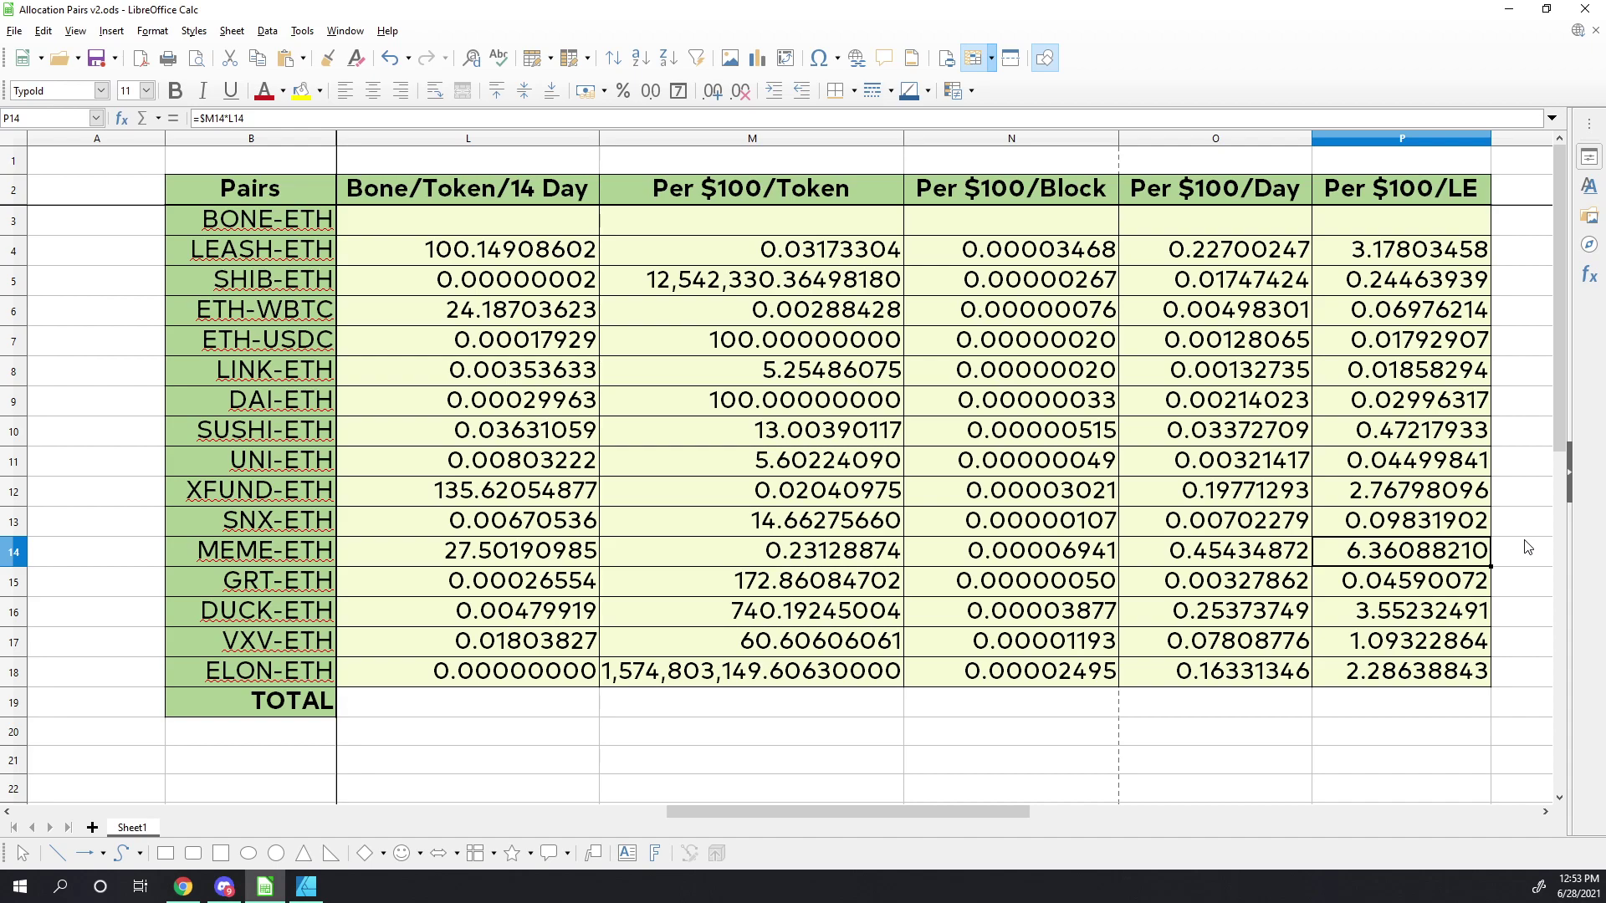
pyautogui.press('Down')
pyautogui.press('Down')
pyautogui.press('Down')
pyautogui.press('Down')
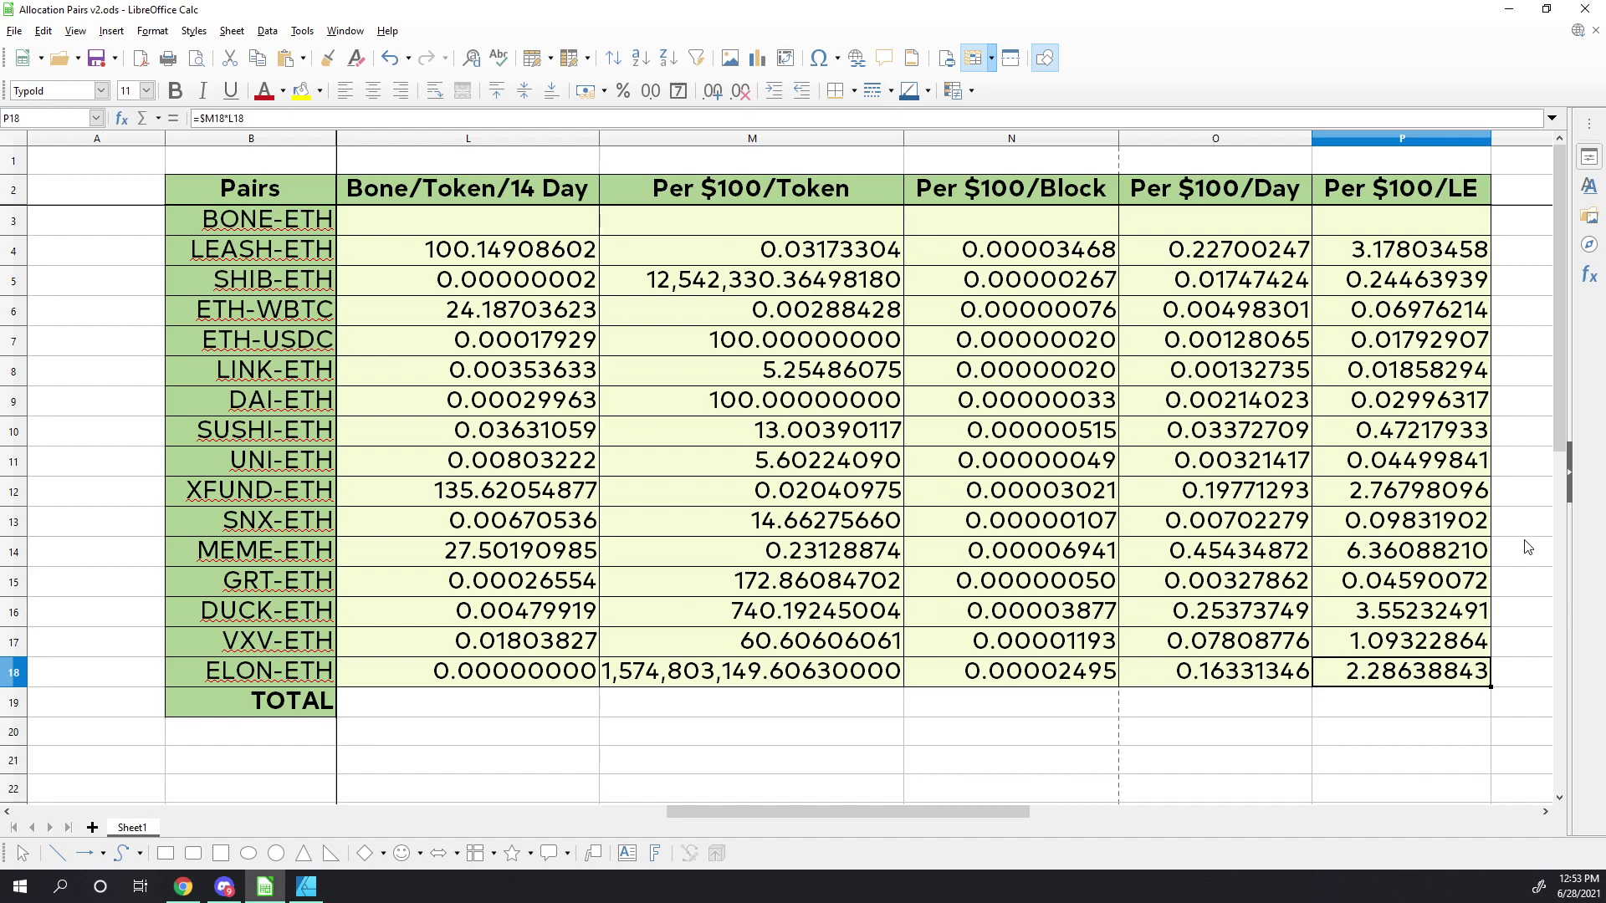
pyautogui.press('Up')
pyautogui.press('Up')
pyautogui.press('Up')
pyautogui.press('Up')
pyautogui.press('Up')
pyautogui.press('Up')
pyautogui.press('Up')
pyautogui.press('Up')
pyautogui.press('Up')
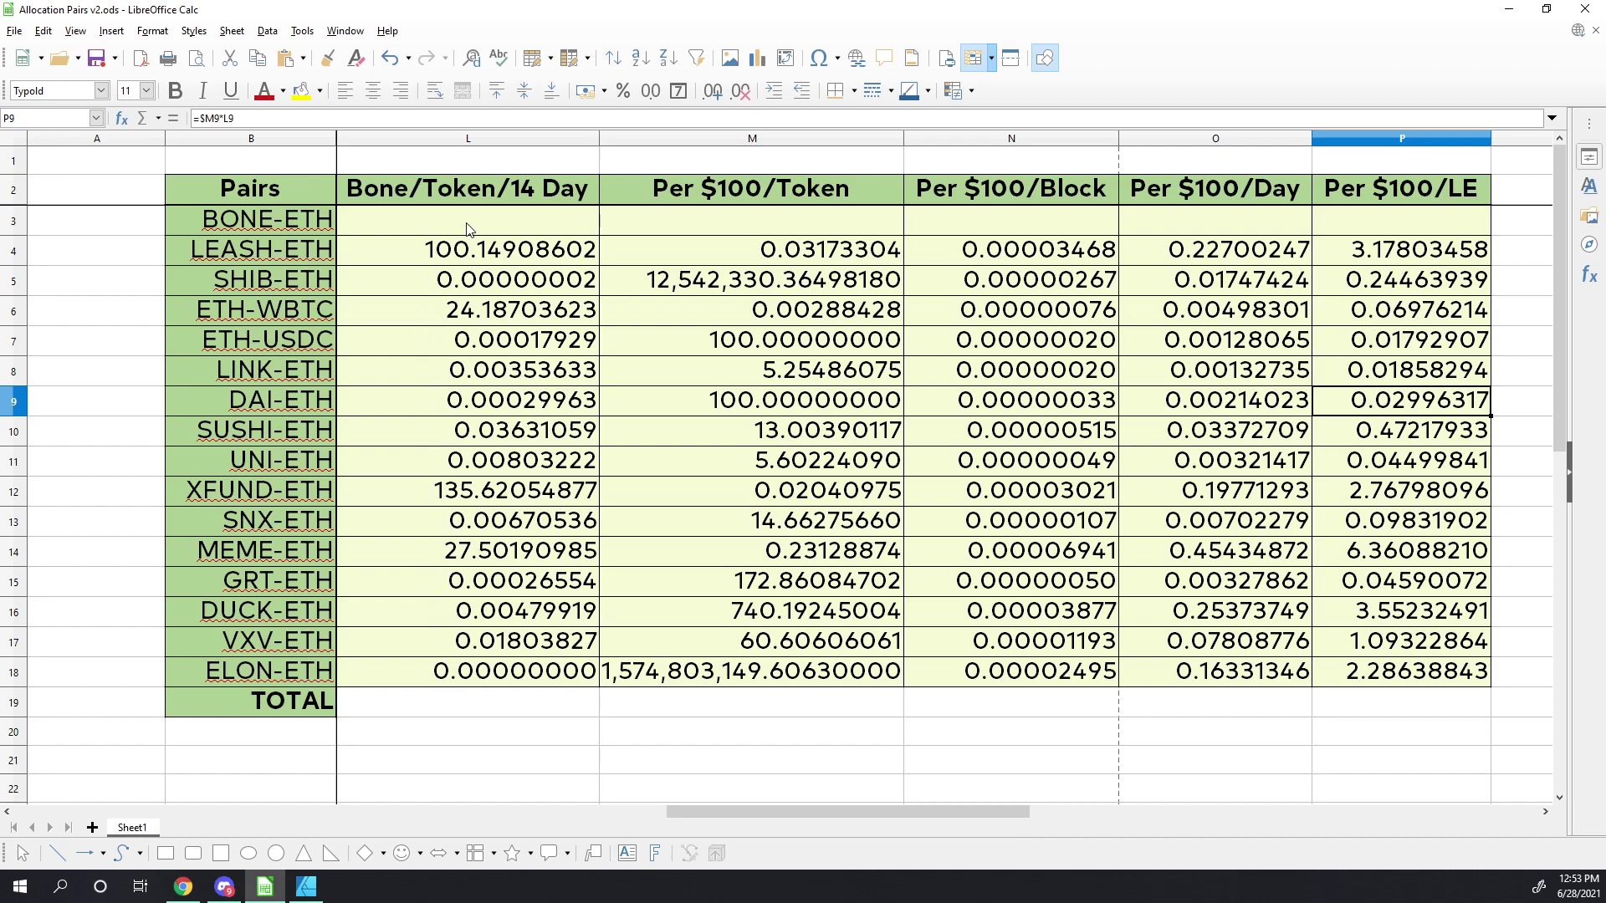
pyautogui.click(1398, 254)
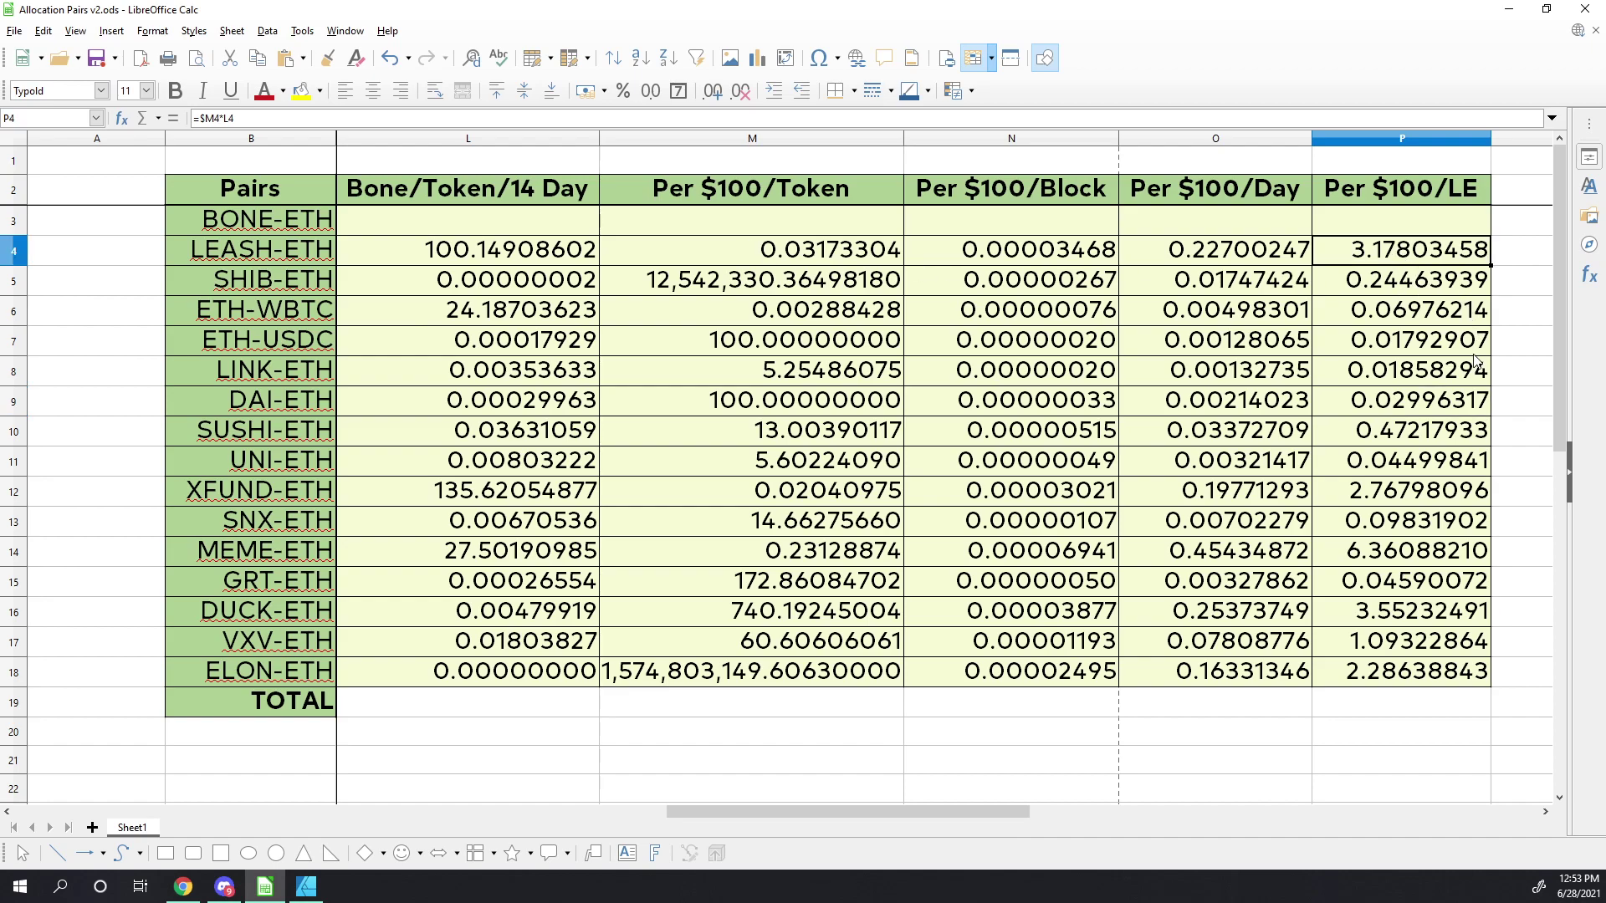